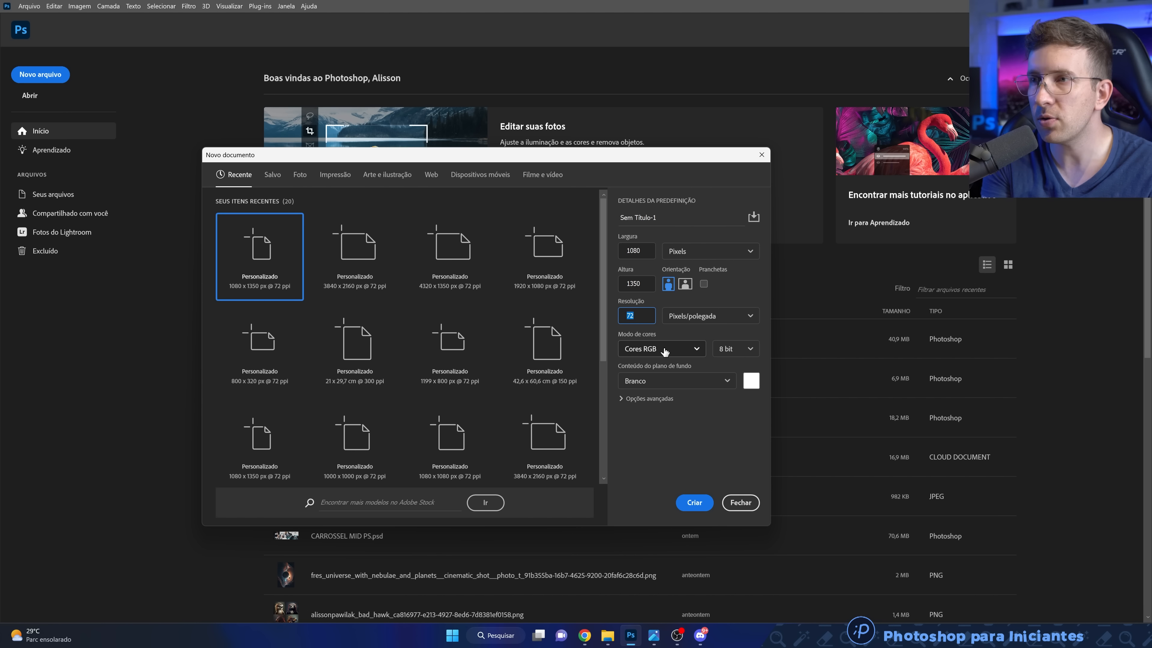
- Open the colour mode choices for the new 1080 x 1350 px document
left_click(664, 349)
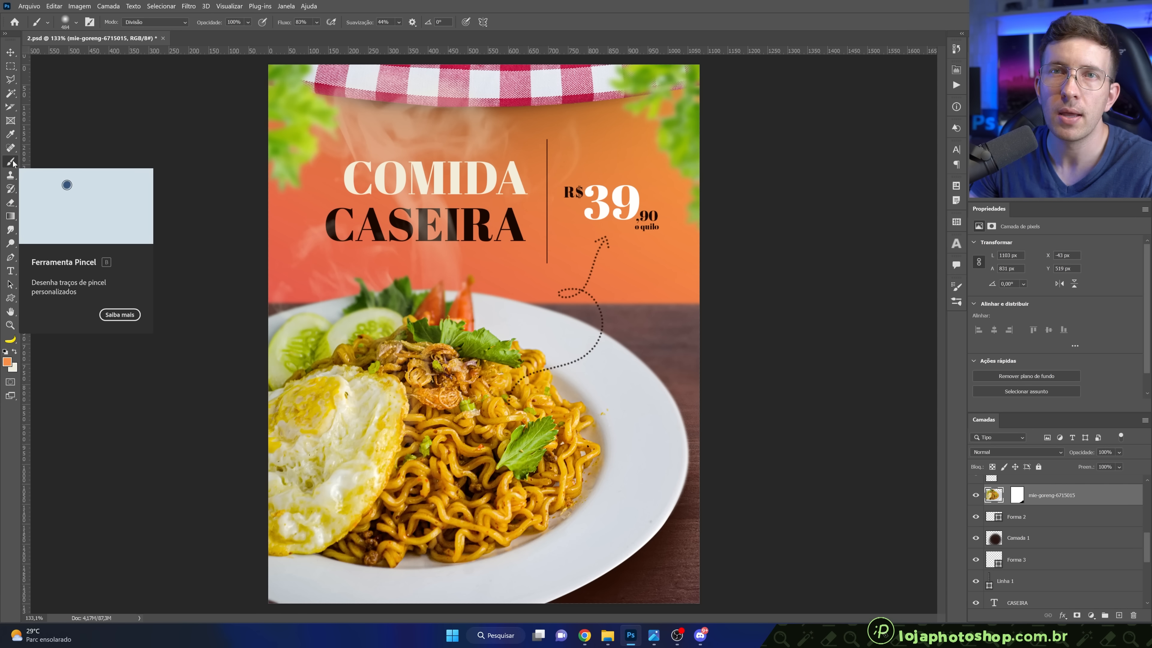
- Toggle the mie-goreng-6715015 layer's visibility off and back on to see which part of the artwork it holds
left_click(976, 494)
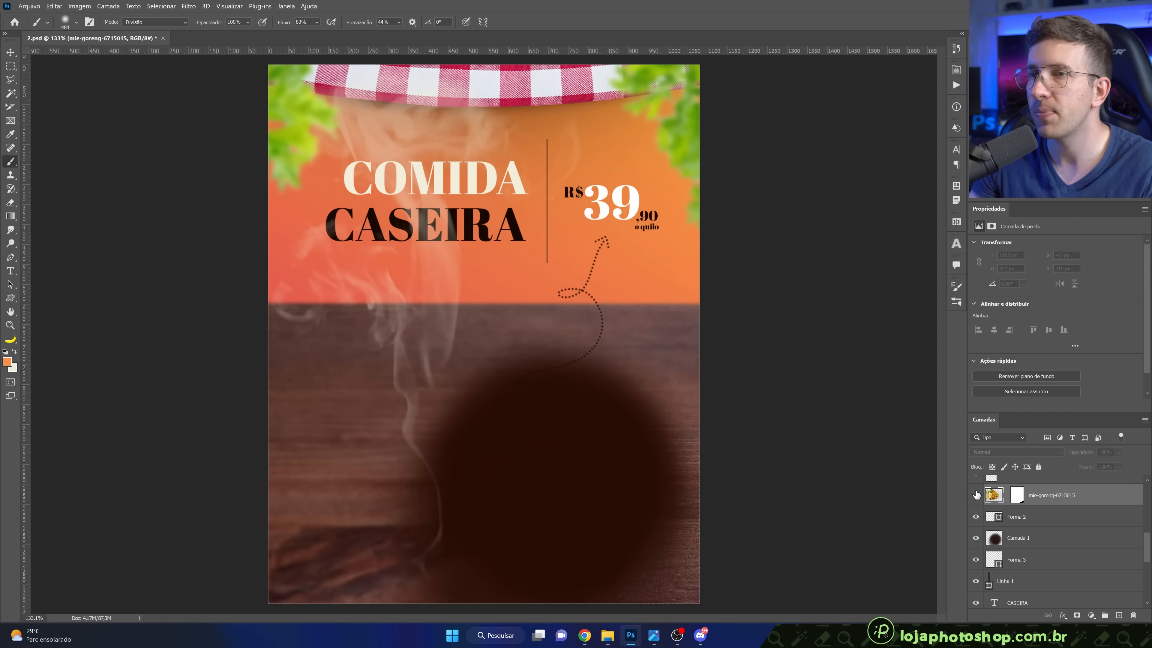
left_click(976, 495)
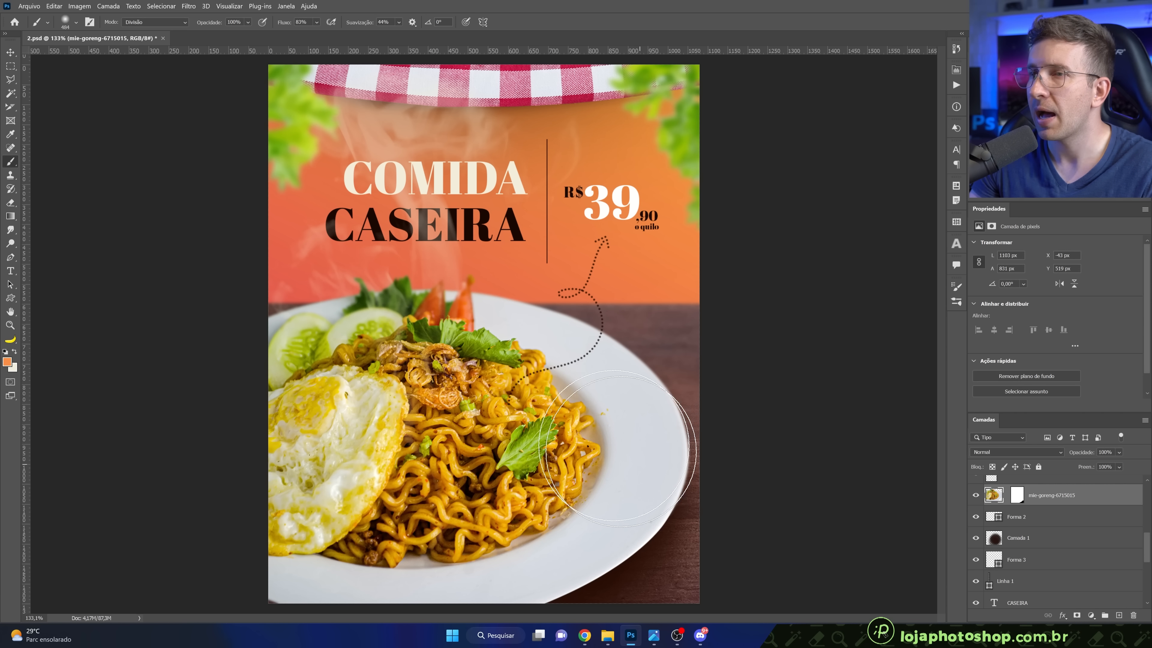
- Paint an orange glow over the noodles directly on the mie-goreng-6715015 layer with the brush in Divisão mode
left_click(155, 24)
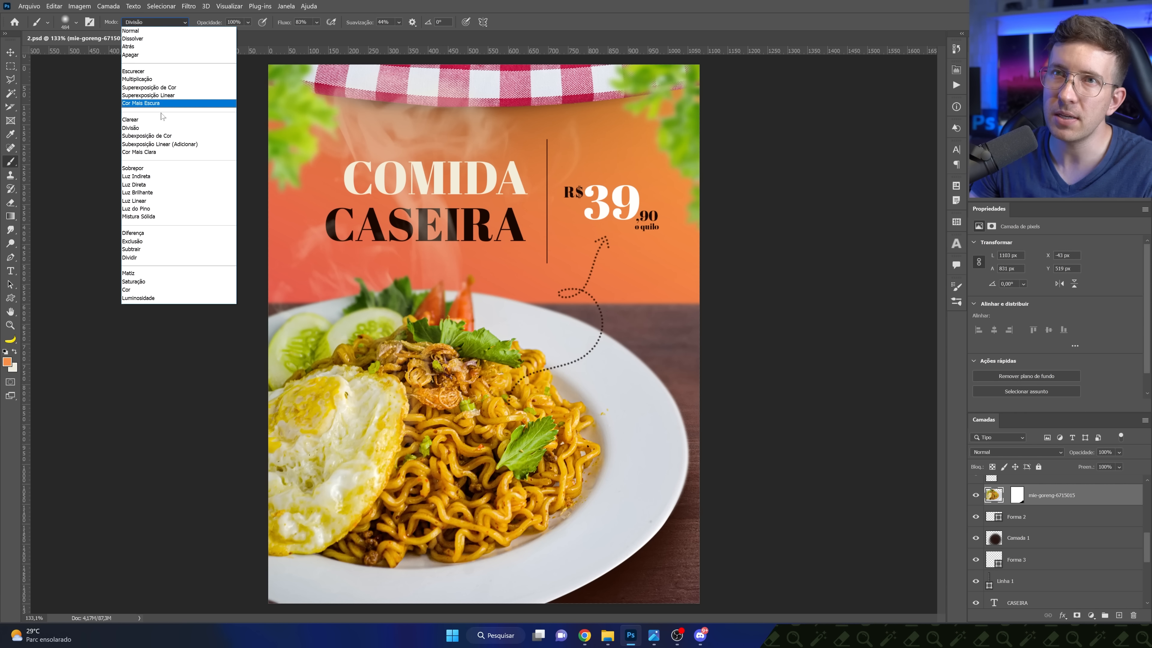
left_click(160, 132)
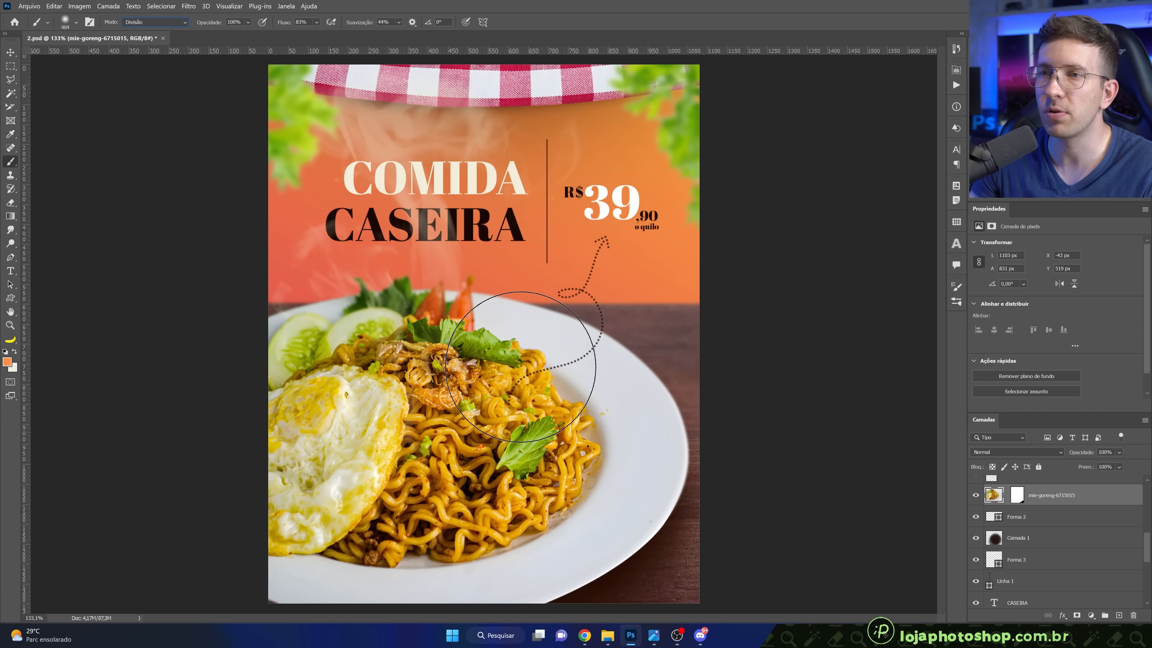
left_click(520, 349)
left_click(514, 375)
left_click(517, 377)
left_click_drag(537, 369, 476, 363)
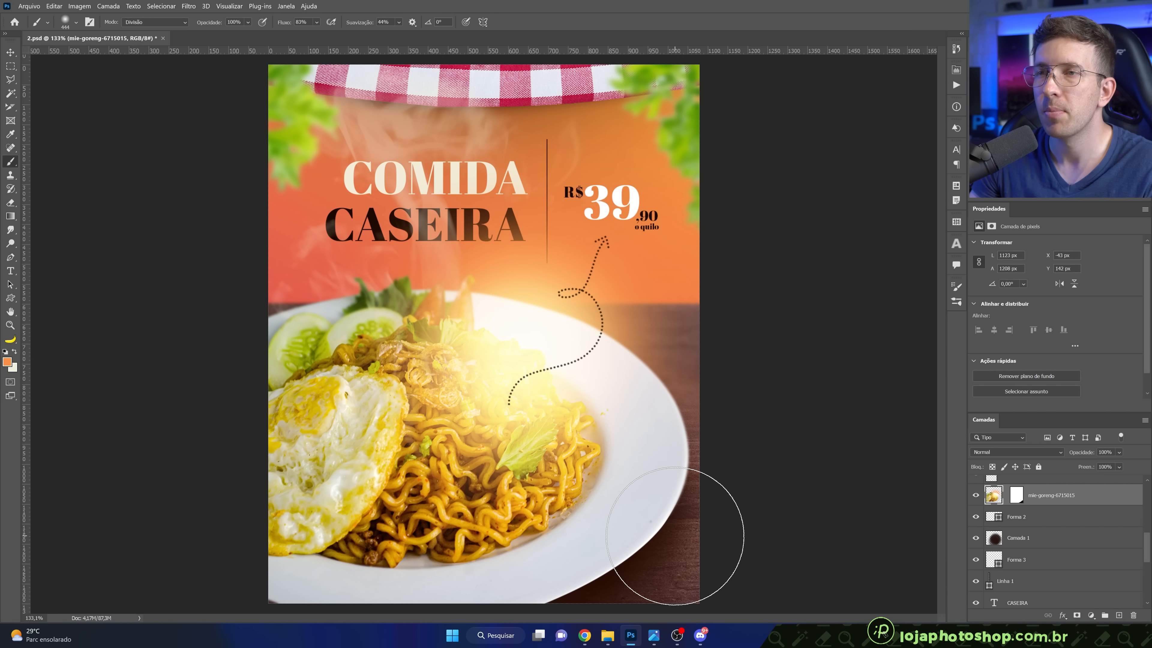
- Try to move the painted glow on the mie-goreng-6715015 layer and undo the move
key("v")
left_click_drag(522, 362, 517, 378)
key("ctrl+z")
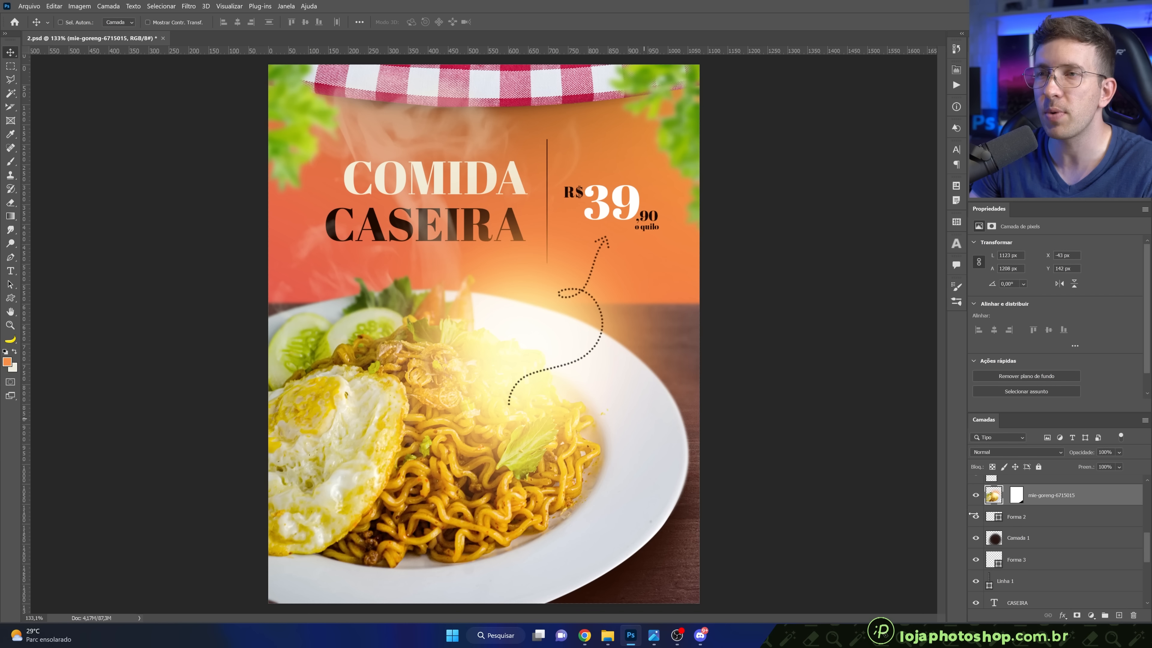
- Try to remove the glow from the plate photo with the Eraser, and undo the erasing and the glow strokes
left_click(11, 202)
mouse_move(485, 350)
left_mouse_down()
mouse_move(539, 351)
mouse_move(457, 356)
left_mouse_up()
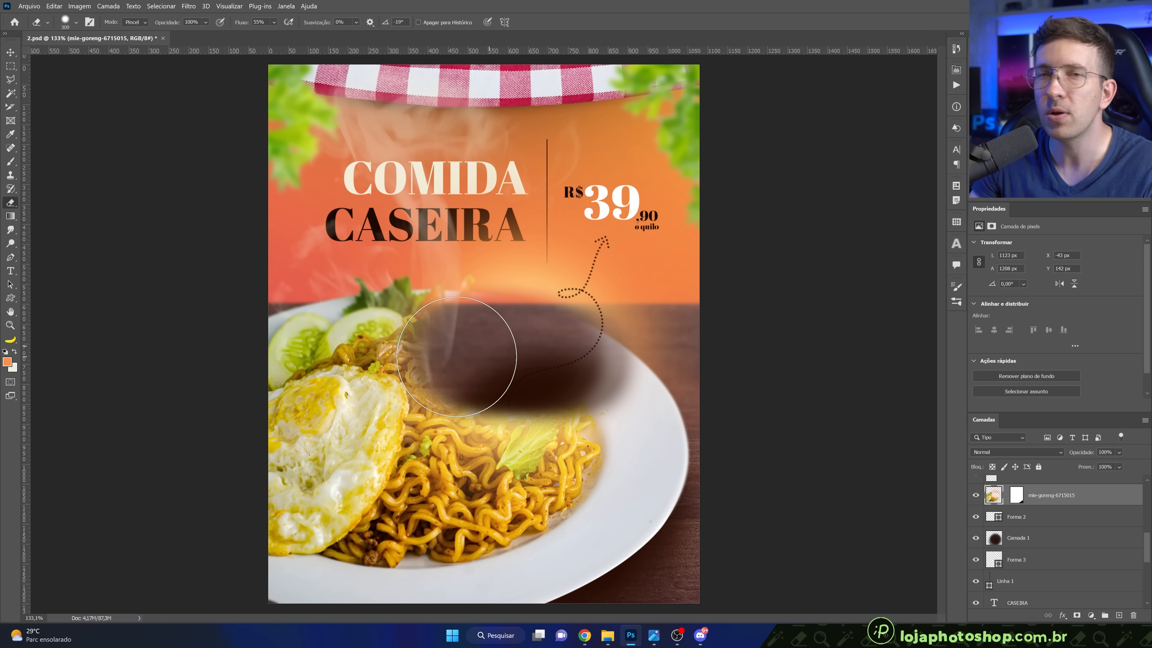
key("ctrl+z")
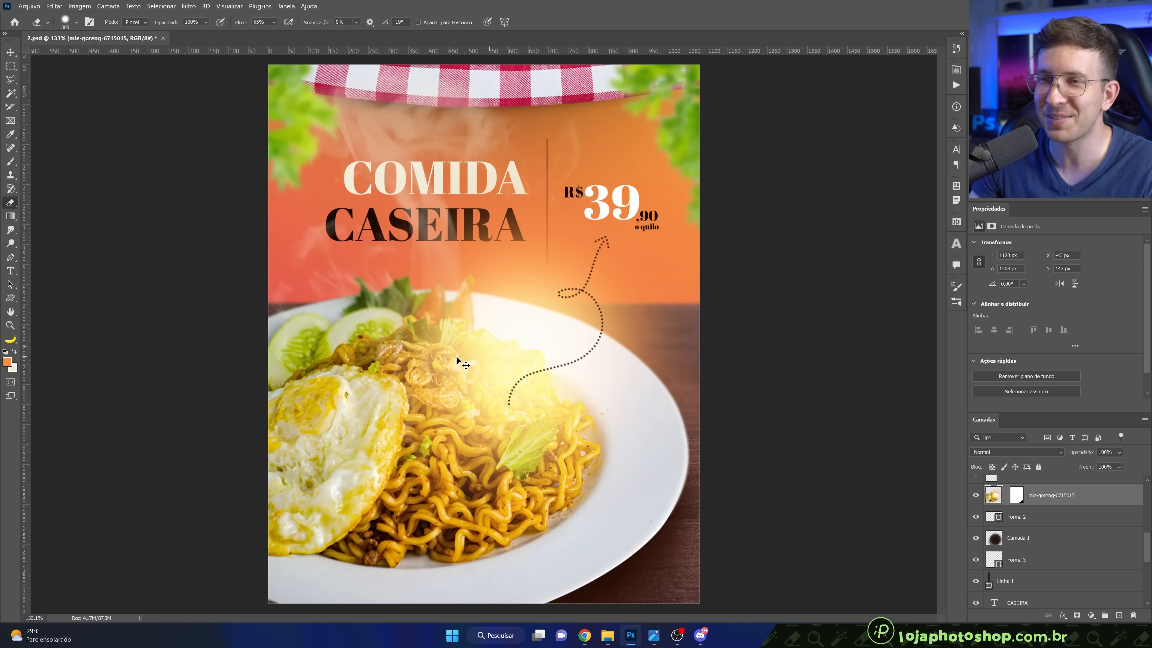
key("ctrl+z")
key("ctrl+z")
key("ctrl+z")
key("ctrl+z")
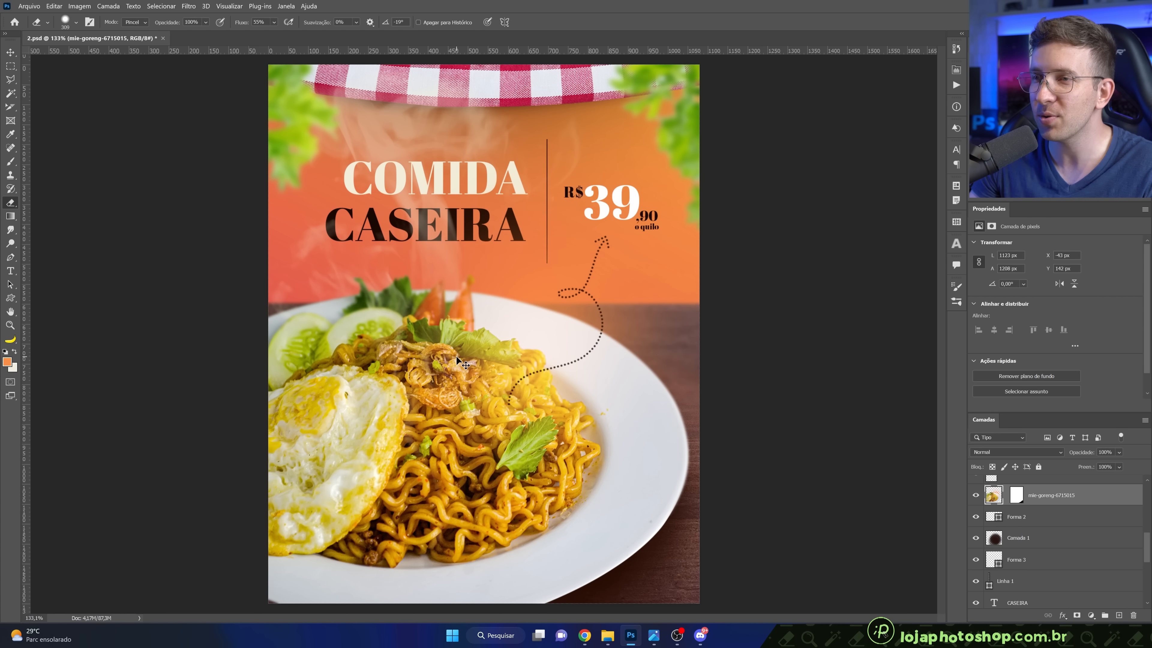
- Add a new layer above mie-goreng-6715015 and paint a soft orange glow on it over the noodles with an enlarged brush
left_click(1116, 615)
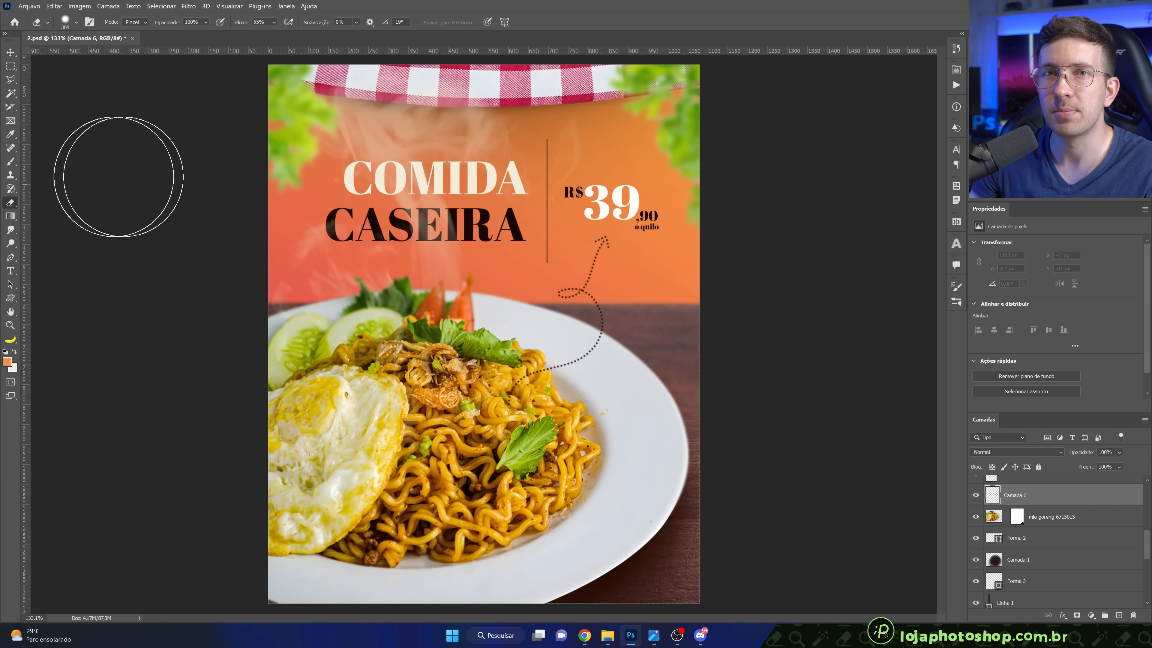
left_click(10, 161)
left_click(518, 362)
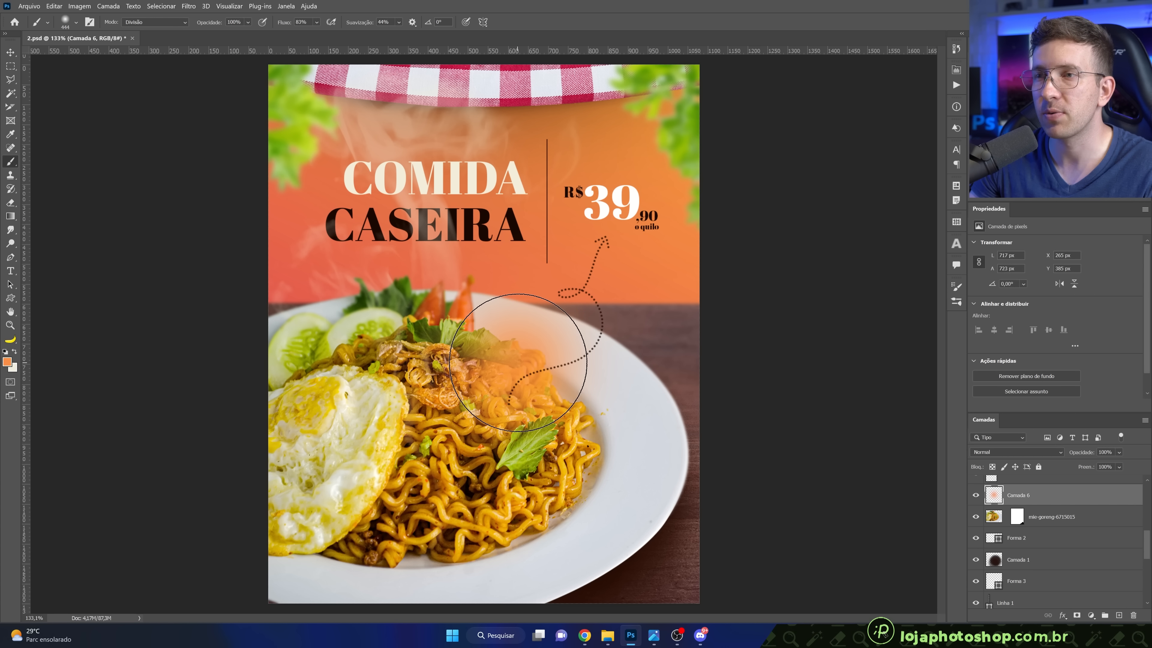
right_click(504, 363, "alt")
left_click(504, 362)
right_click(504, 362, "alt")
- Set the glow layer's blend mode to Divisão and add another orange brush dab over the noodles
left_click(1021, 452)
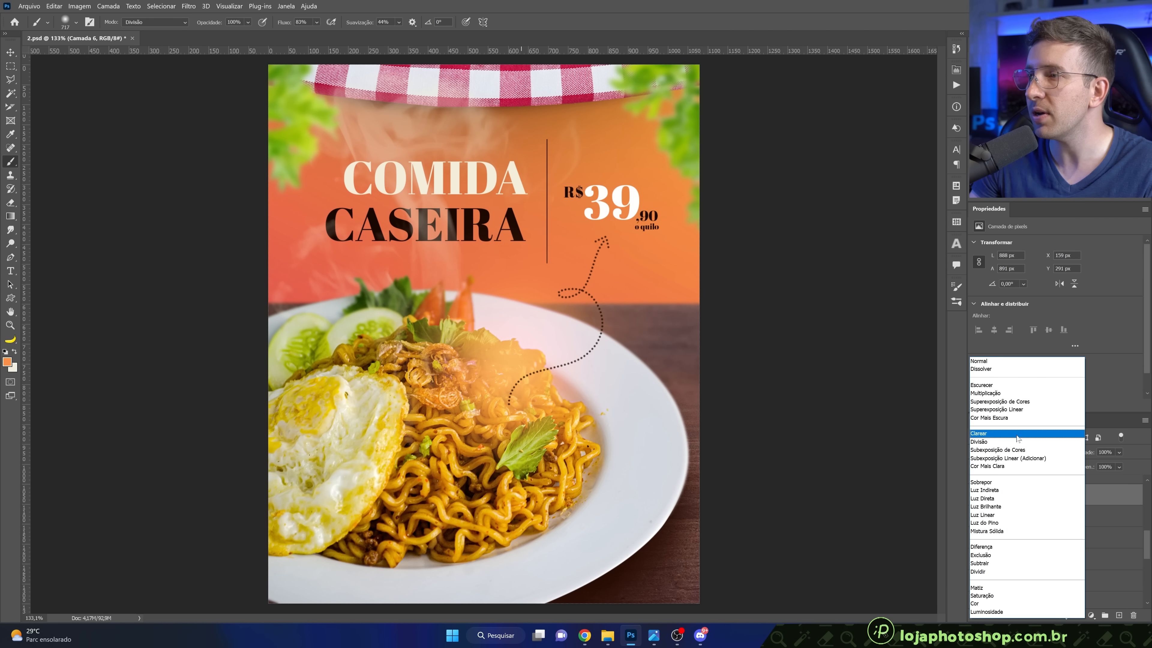
left_click(998, 441)
left_click(528, 356)
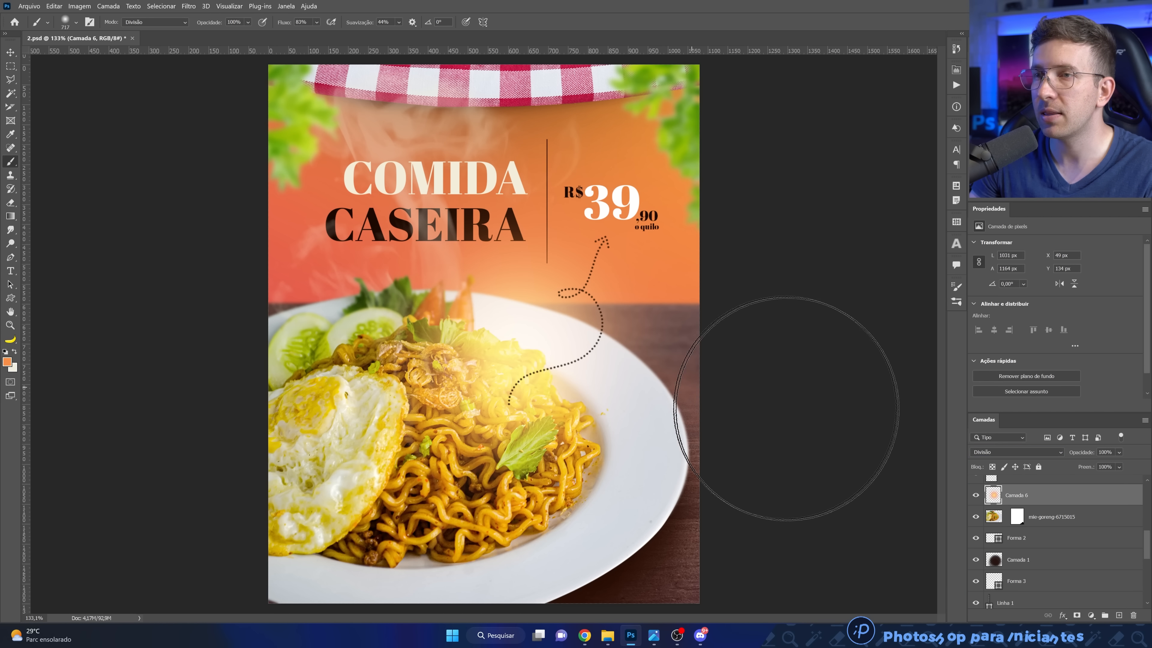
- Move the glow layer slightly over the plate, independently of the food photo
key("v")
mouse_move(586, 378)
left_mouse_down()
mouse_move(558, 314)
mouse_move(590, 208)
mouse_move(519, 437)
mouse_move(638, 258)
mouse_move(471, 351)
mouse_move(609, 356)
mouse_move(596, 372)
left_mouse_up()
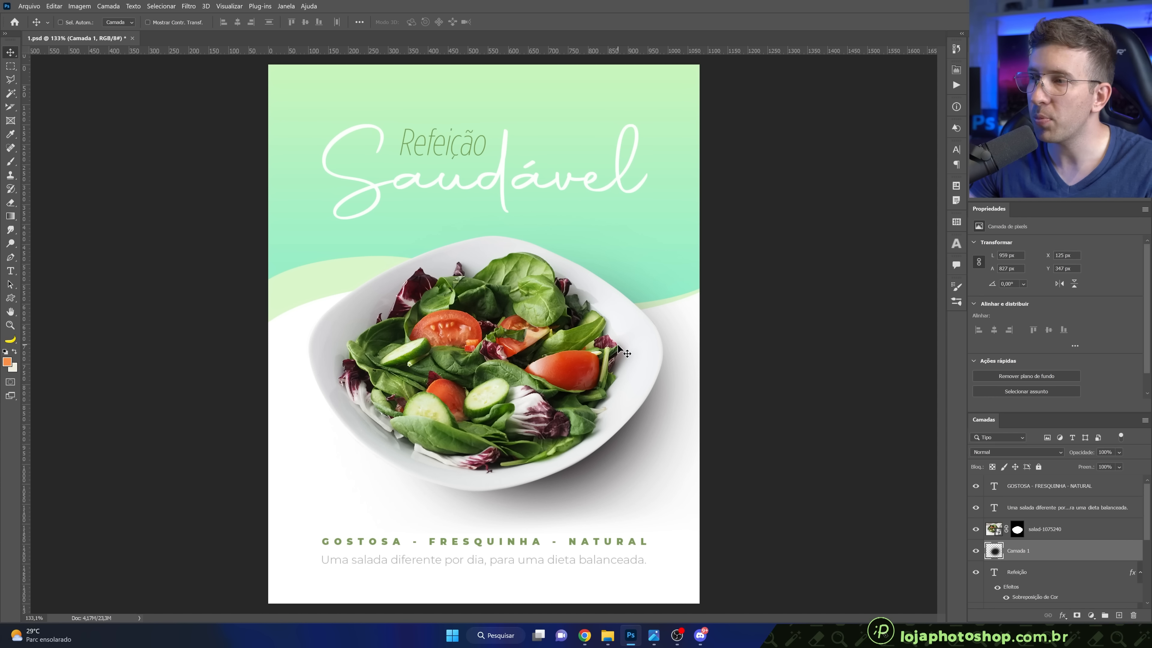
- Select the salad-1075240 layer and toggle its visibility off and back on
left_click(1066, 530)
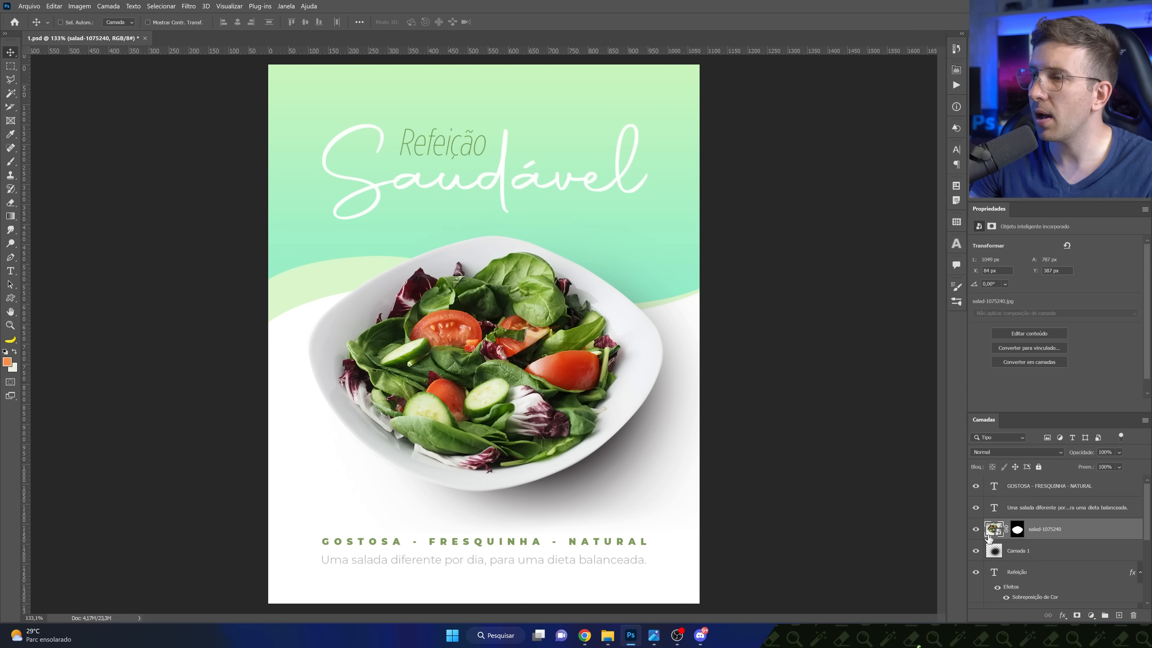
left_click(974, 530)
left_click(975, 531)
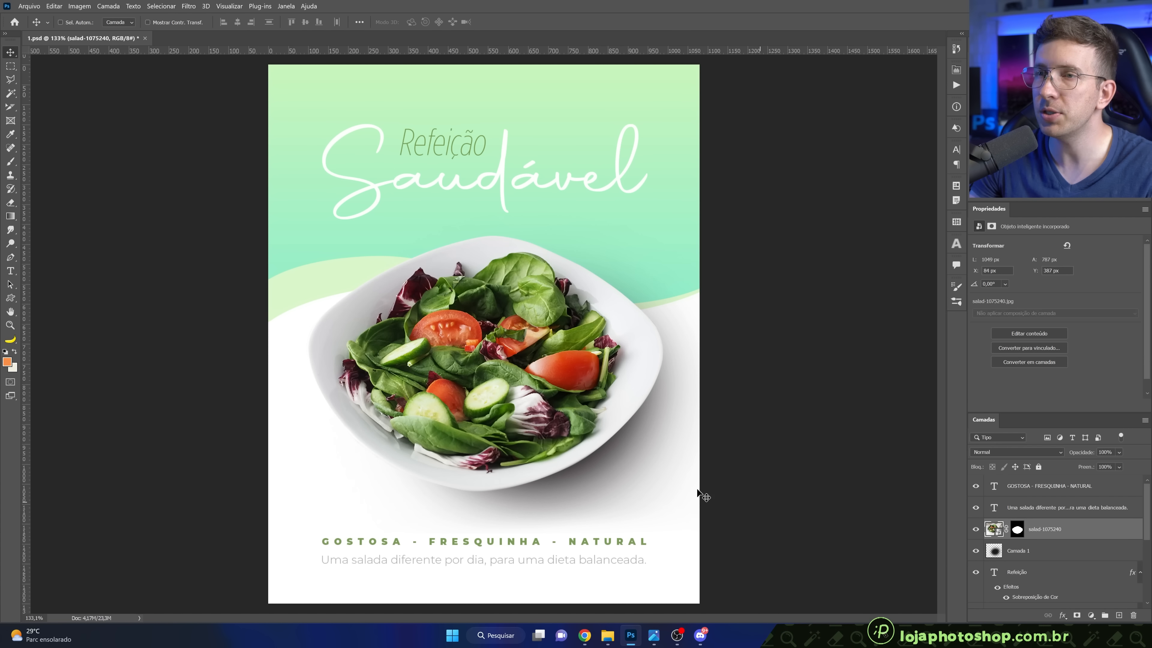
- Try scaling the salad bowl down with Free Transform and cancel the change
key("ctrl+t")
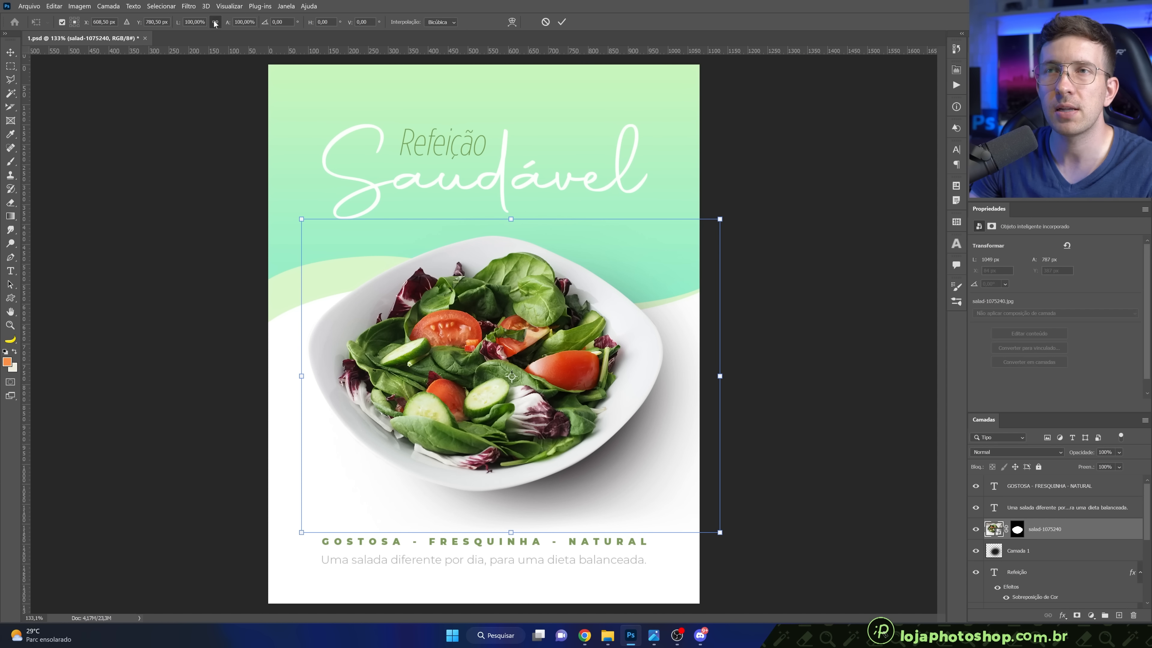
left_click_drag(726, 214, 648, 232)
left_click(546, 22)
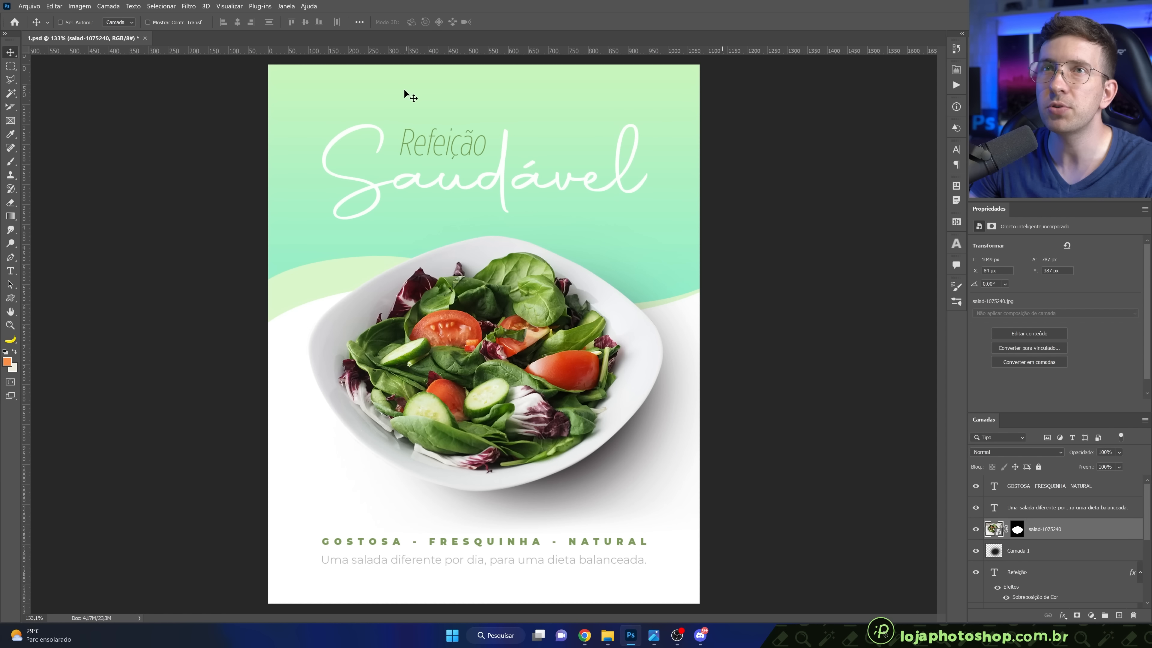
- Try stretching the salad bowl out of proportion to about 98% width and 94% height, and cancel the transform
key("ctrl+t")
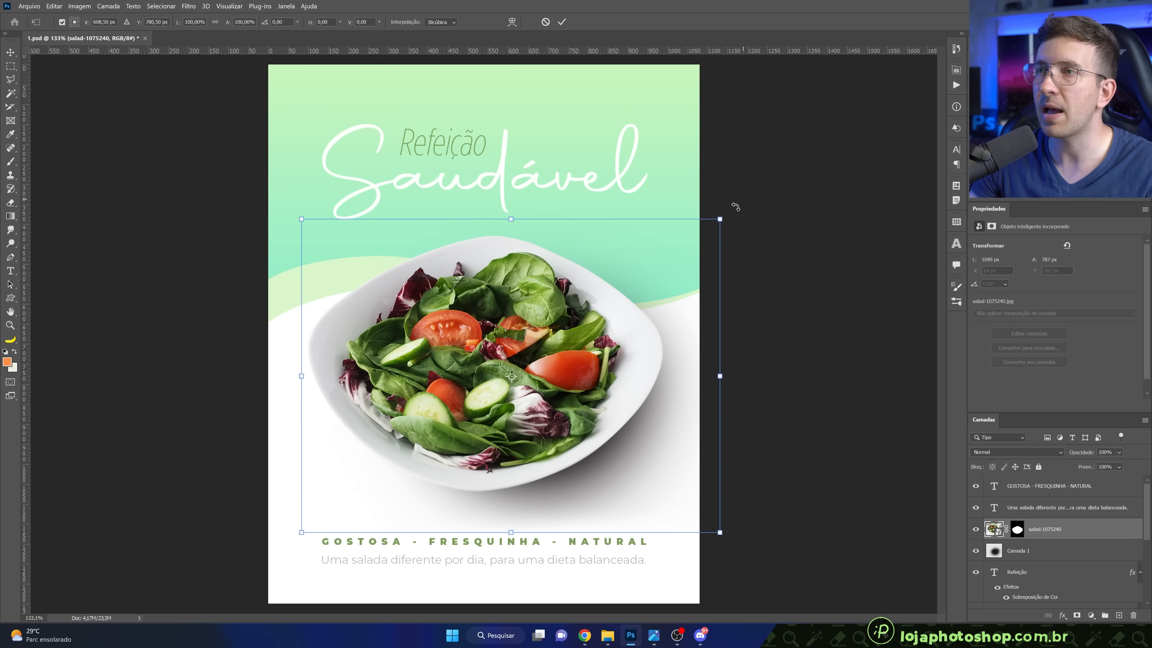
left_click_drag(720, 219, 668, 69)
left_click_drag(667, 111, 714, 238)
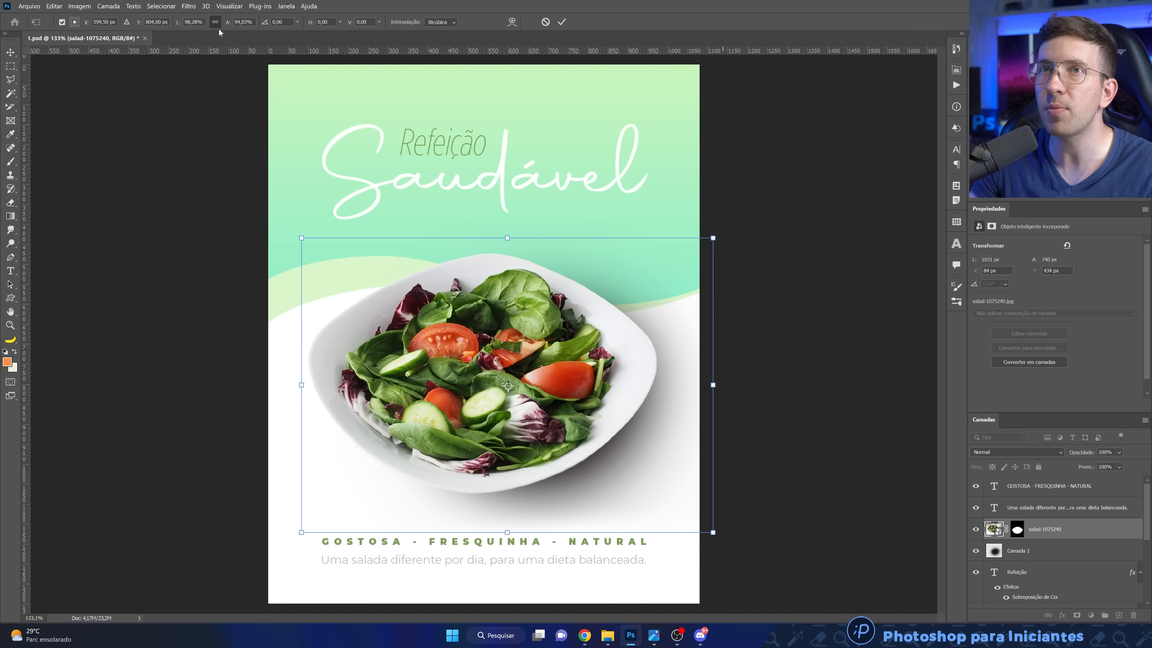
left_click(546, 22)
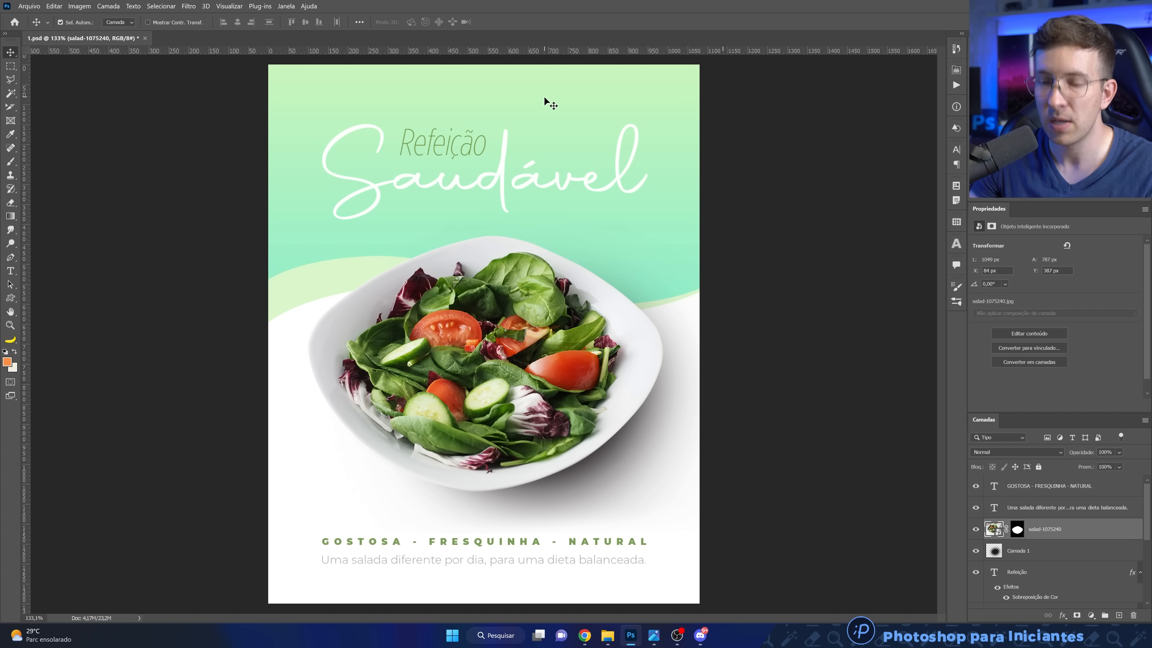
- Free-transform the salad bowl and scale it up slightly with its proportions linked
key("ctrl+t")
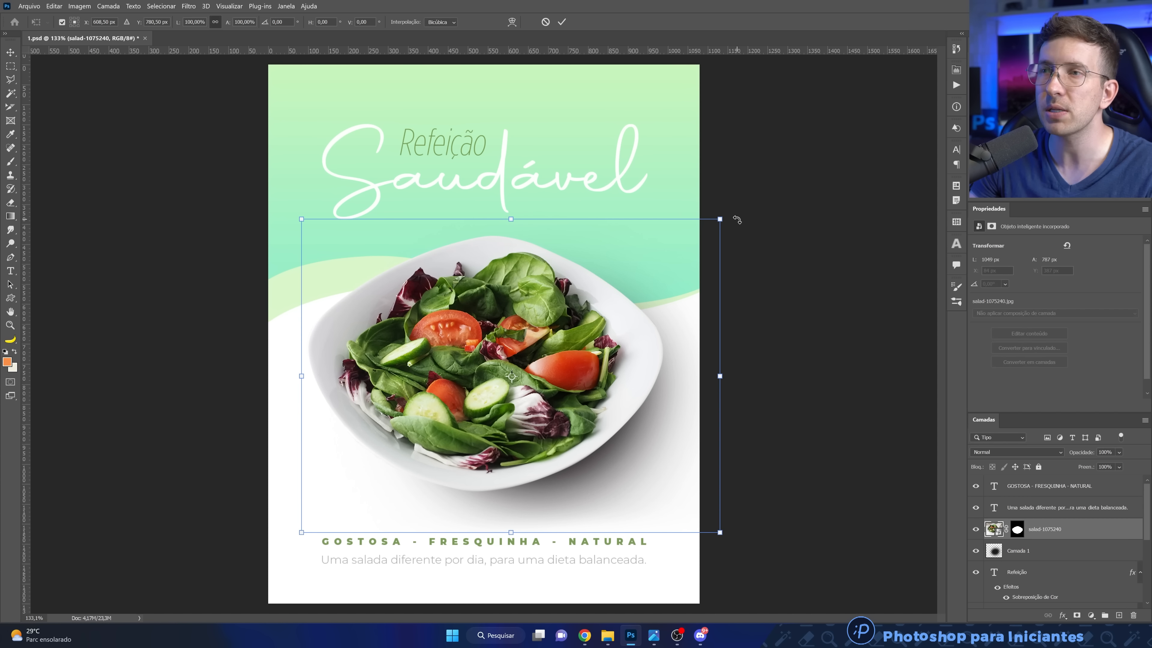
left_click_drag(721, 221, 743, 202)
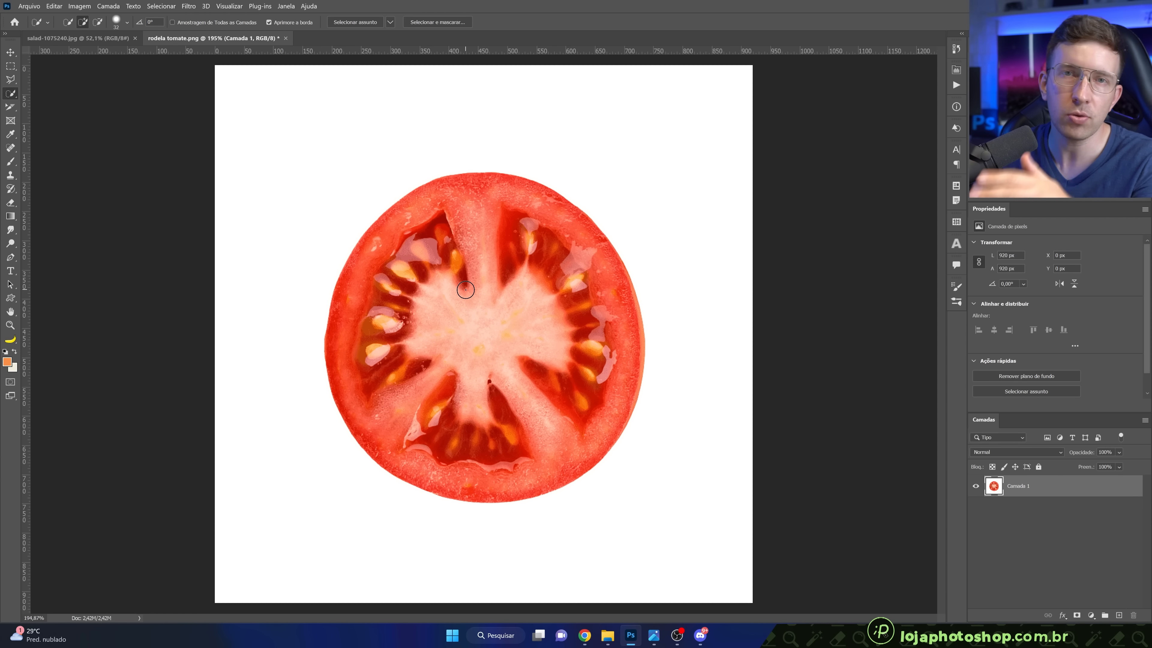
- Try isolating the tomato slice with the Quick Selection tool and a layer mask, and undo the mask and selection
right_click(12, 93)
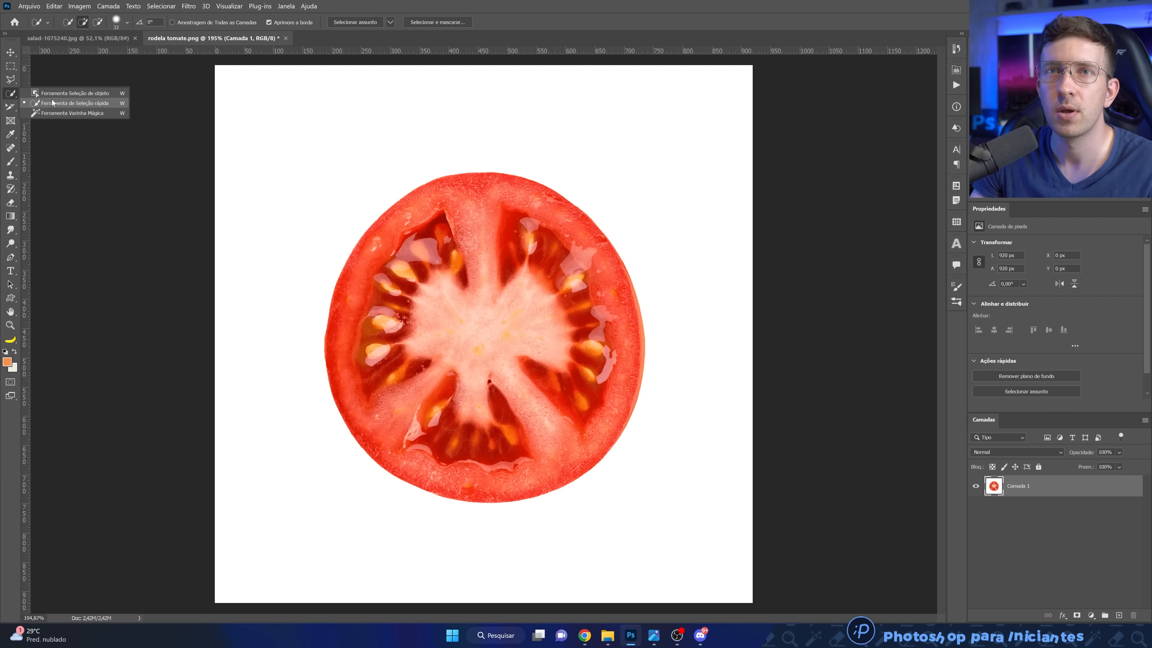
left_click(60, 103)
mouse_move(438, 234)
left_mouse_down()
mouse_move(369, 325)
mouse_move(392, 395)
mouse_move(457, 446)
mouse_move(525, 443)
mouse_move(580, 393)
left_mouse_up()
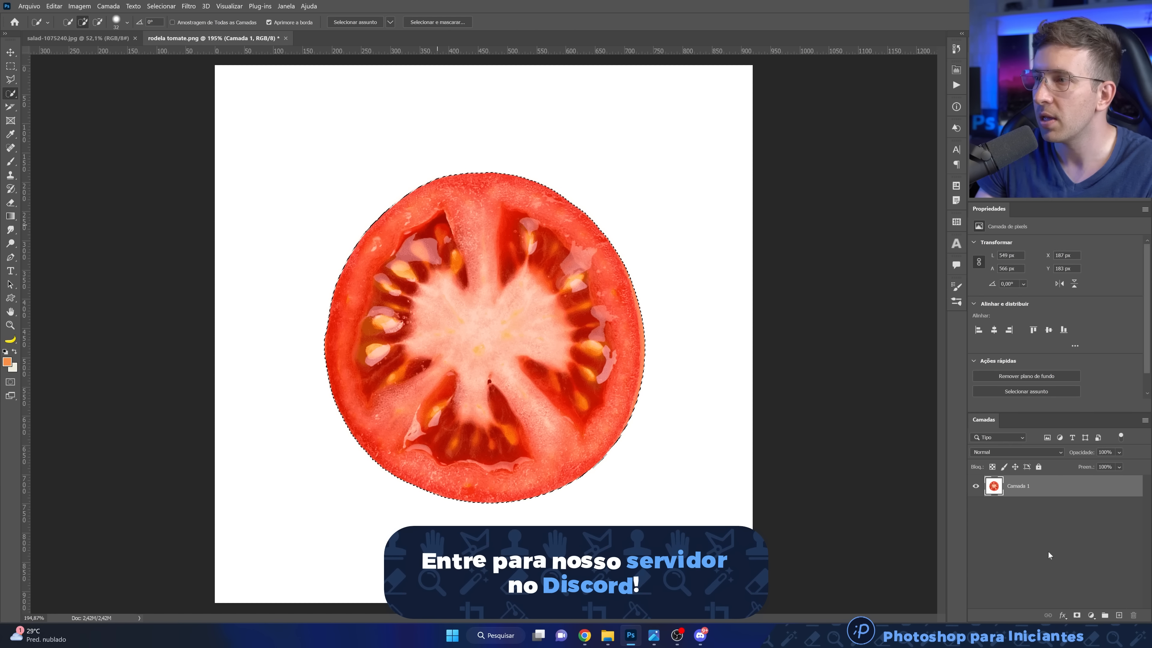
left_click(1078, 615)
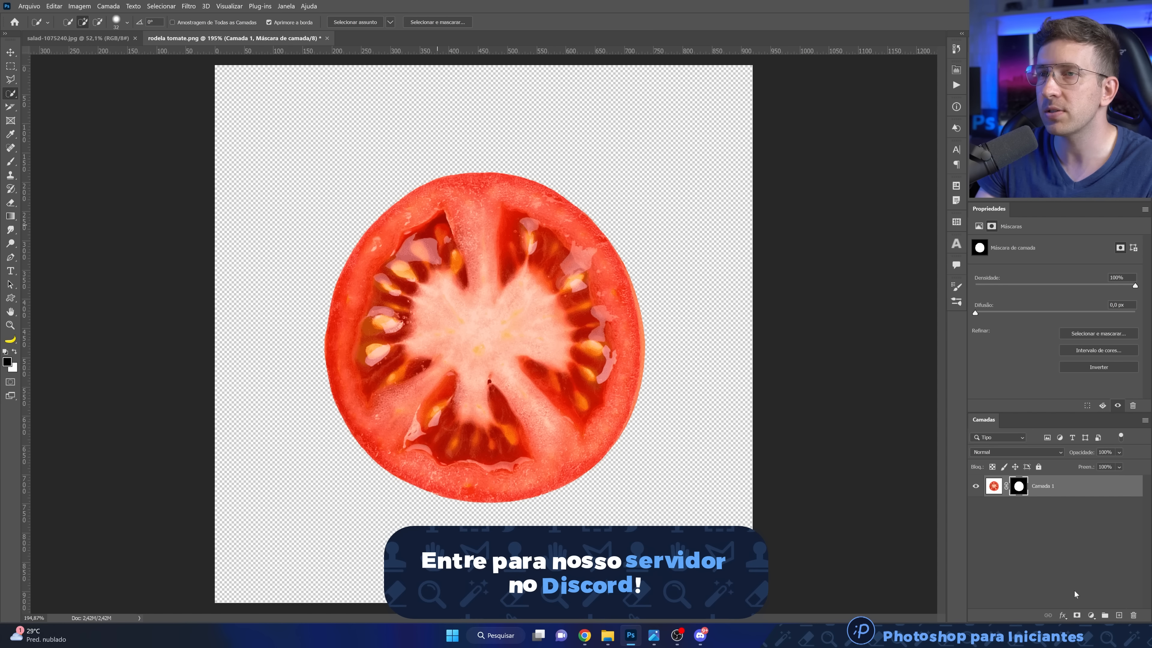
key("ctrl+z")
key("ctrl+d")
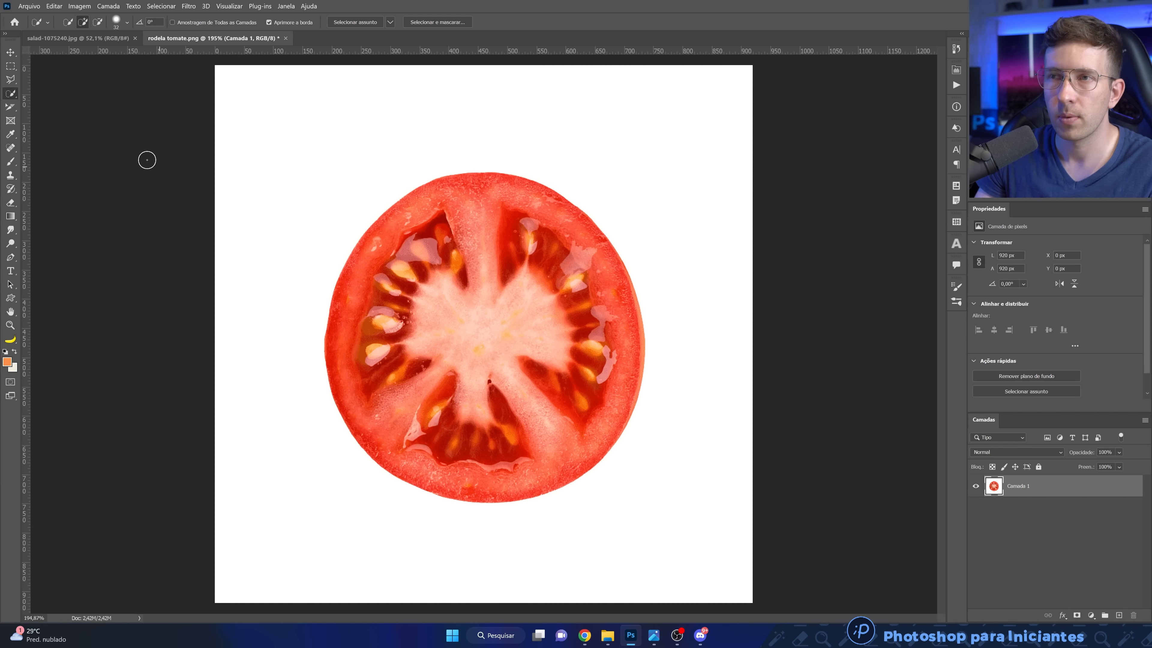
- Select the white background with the Magic Wand, invert the selection to the tomato slice and add a layer mask
right_click(18, 94)
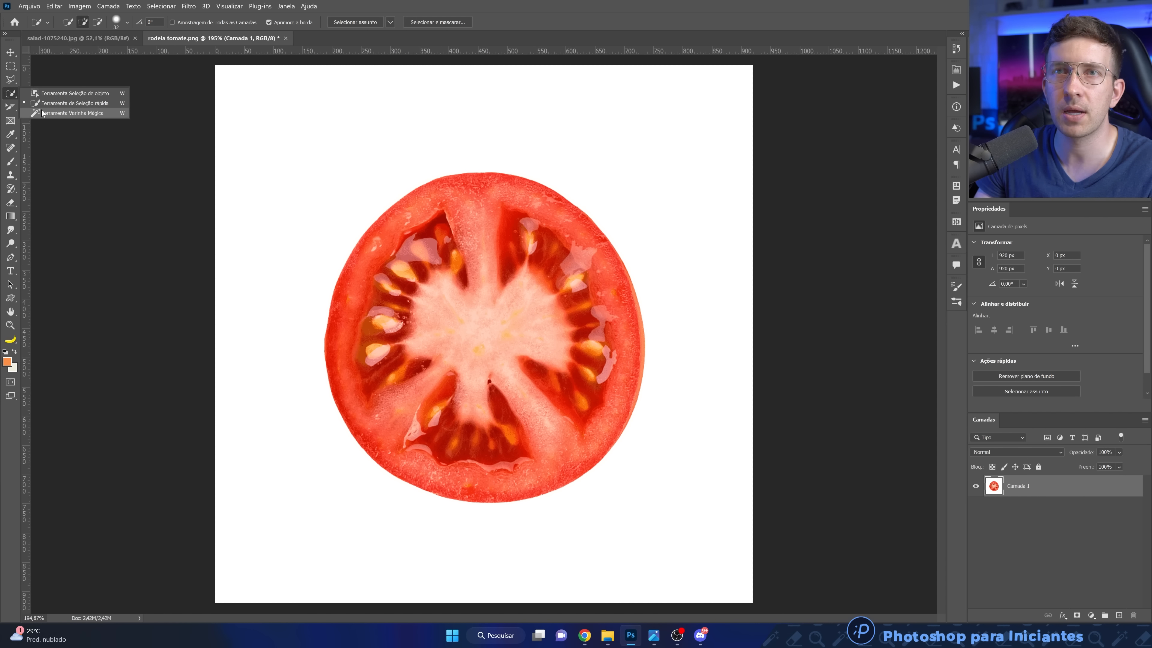
left_click(73, 113)
left_click(325, 137)
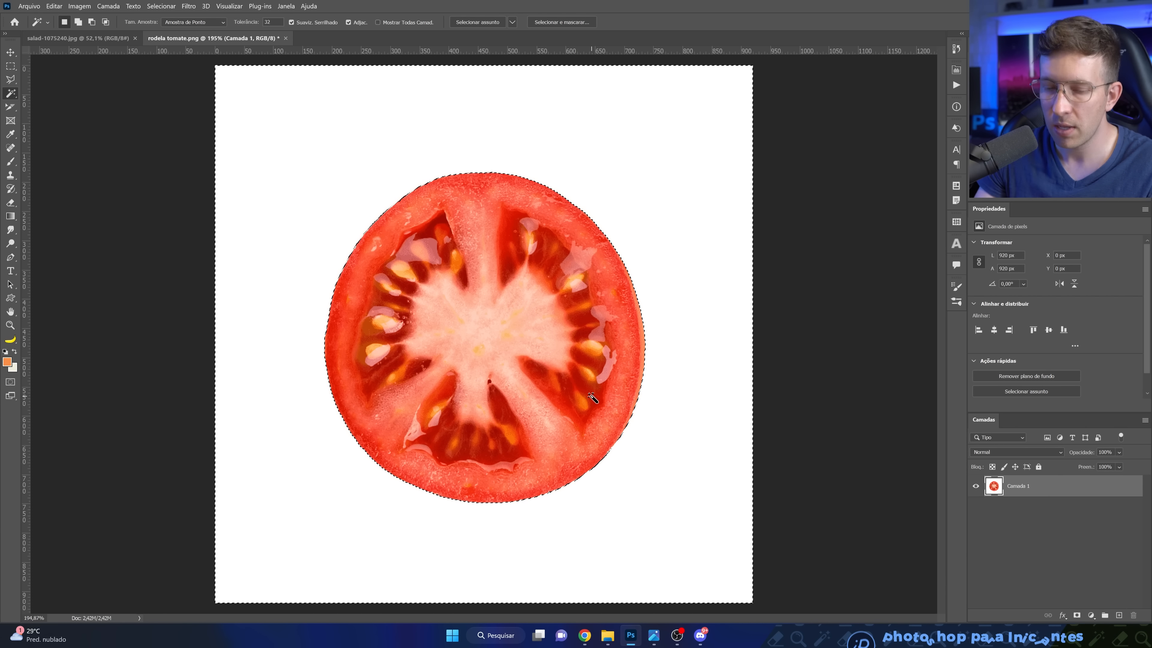
key("ctrl+shift+i")
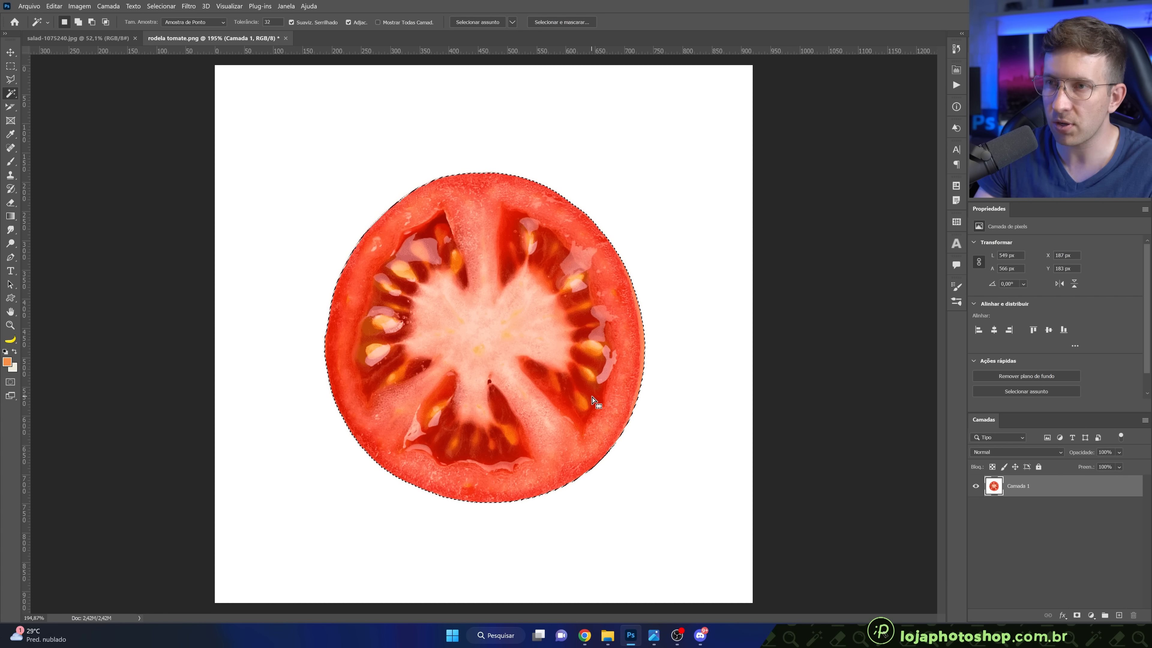
left_click(1077, 615)
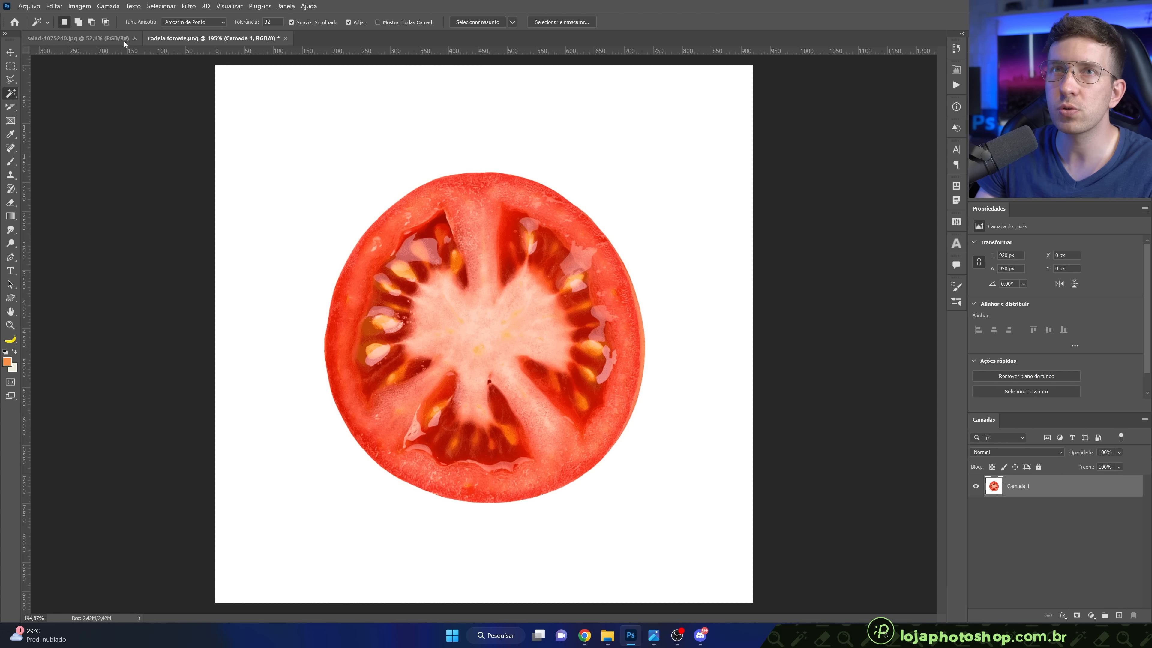
- In salad-1075240.jpg, select the whole salad bowl with the Quick Selection tool and subtract the stray cloth areas around its edge
left_click(77, 38)
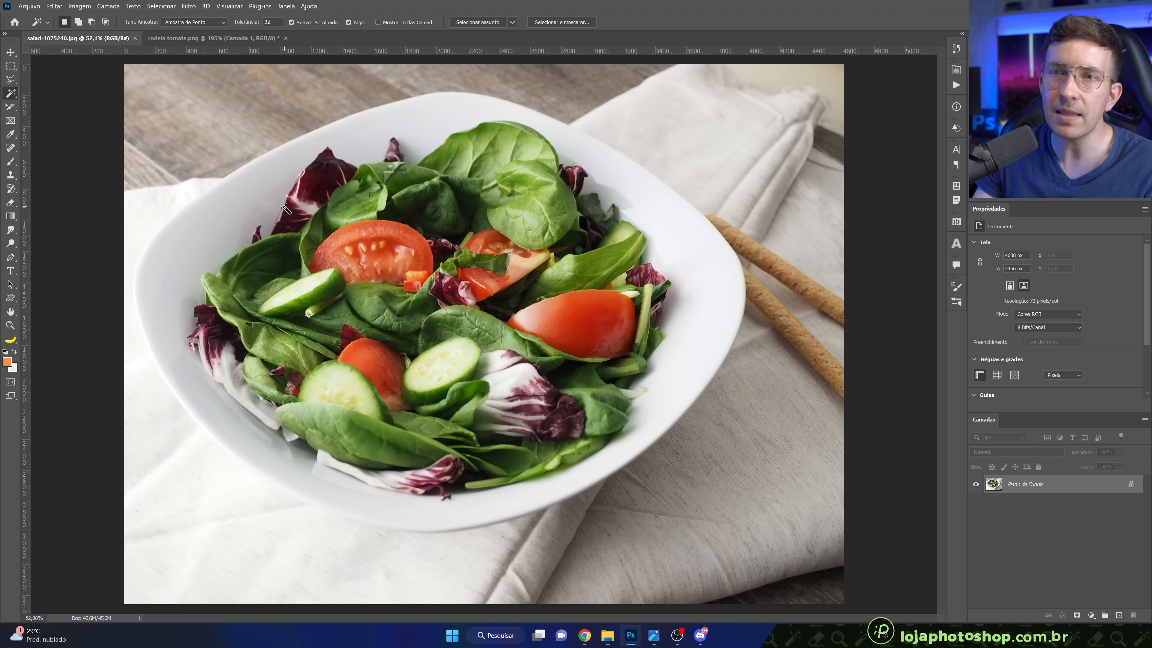
right_click(17, 98)
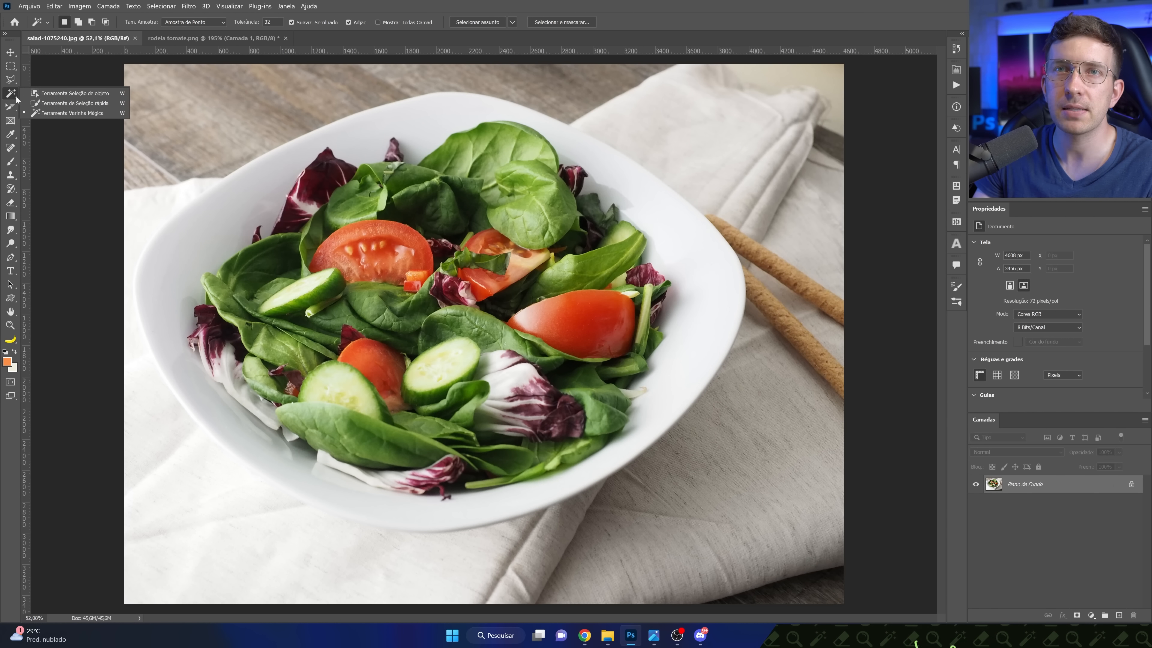
left_click(46, 105)
right_click(186, 254, "alt")
mouse_move(217, 250)
left_mouse_down()
mouse_move(286, 205)
mouse_move(394, 160)
mouse_move(558, 187)
mouse_move(646, 240)
mouse_move(671, 293)
mouse_move(653, 353)
mouse_move(578, 408)
mouse_move(404, 488)
mouse_move(344, 481)
mouse_move(306, 458)
mouse_move(231, 355)
mouse_move(235, 337)
mouse_move(360, 280)
mouse_move(441, 213)
mouse_move(548, 326)
mouse_move(678, 251)
mouse_move(556, 153)
left_mouse_up()
mouse_move(198, 168)
left_mouse_down()
mouse_move(136, 216)
mouse_move(116, 297)
mouse_move(119, 335)
mouse_move(204, 455)
mouse_move(267, 507)
mouse_move(347, 540)
mouse_move(491, 555)
mouse_move(556, 545)
left_mouse_up()
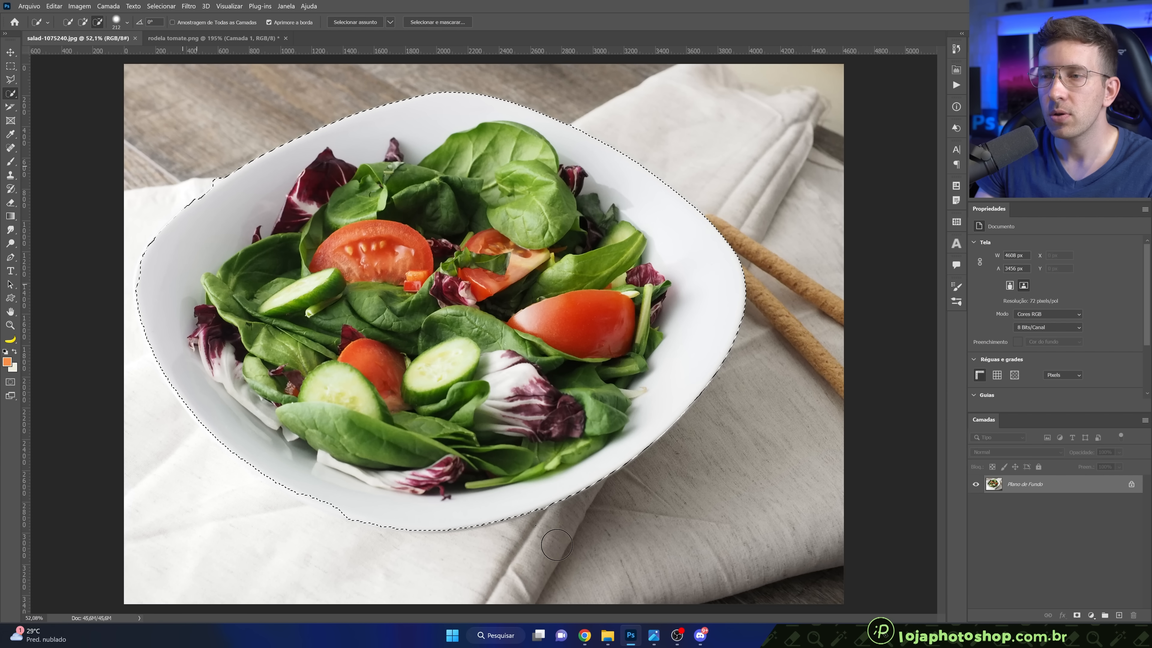
- Clean up the selection along the bowl's lower-left rim with Quick Selection and switch to the Pen tool
left_click_drag(351, 498, 266, 463)
key("alt")
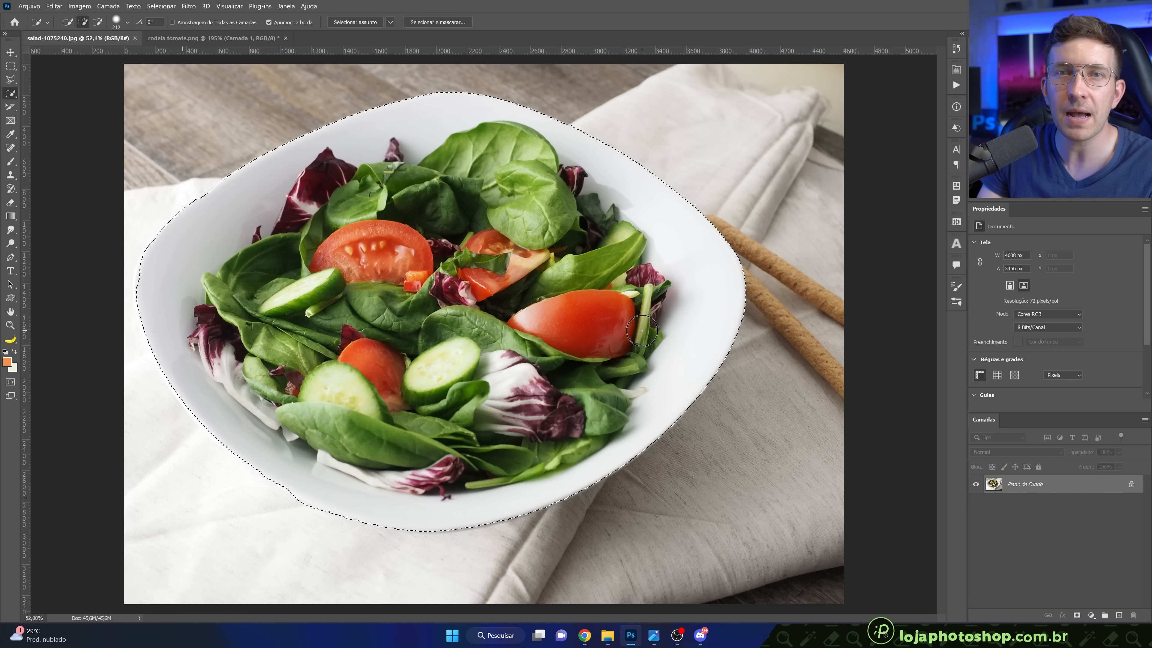
left_click(11, 256)
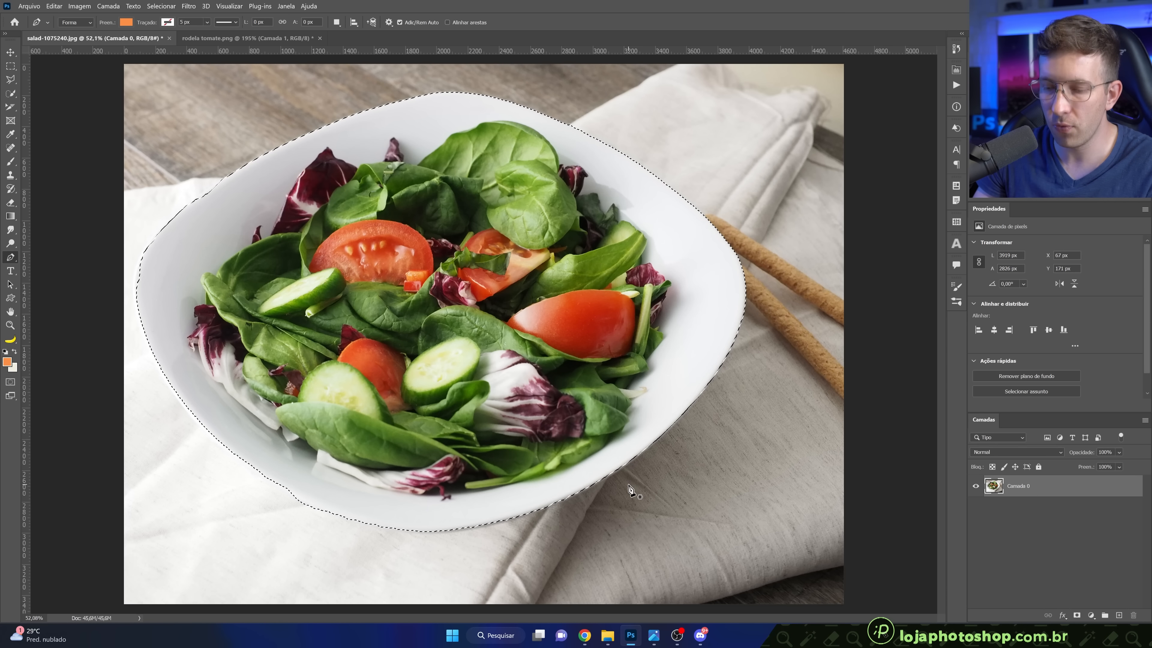
- Try deleting the background around the bowl and deselecting to inspect the cut edge, and undo back to the intact image with its selection
key("Delete")
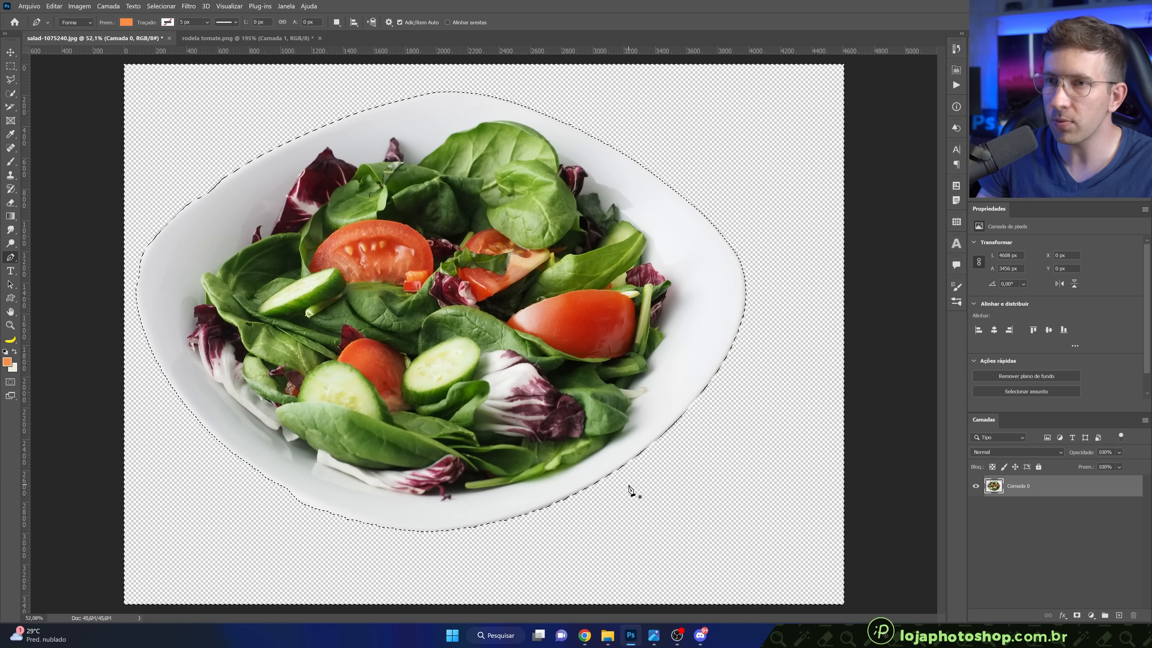
key("ctrl+d")
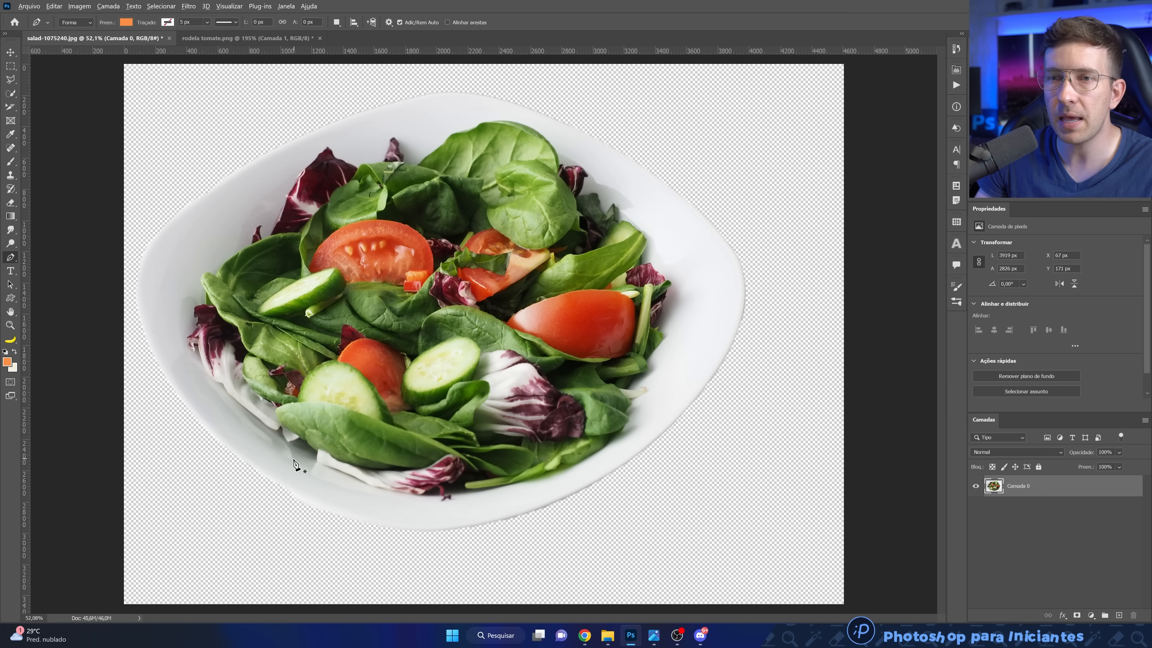
scroll(188, 193, "up", 8)
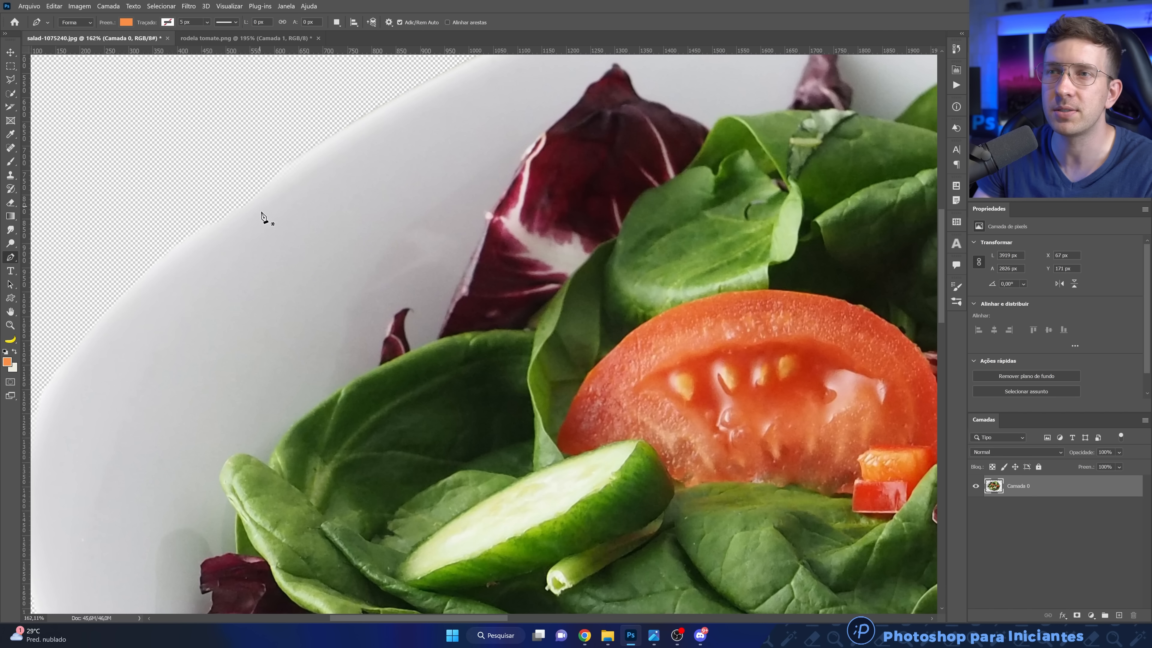
scroll(255, 223, "down", 2)
scroll(228, 221, "up", 4)
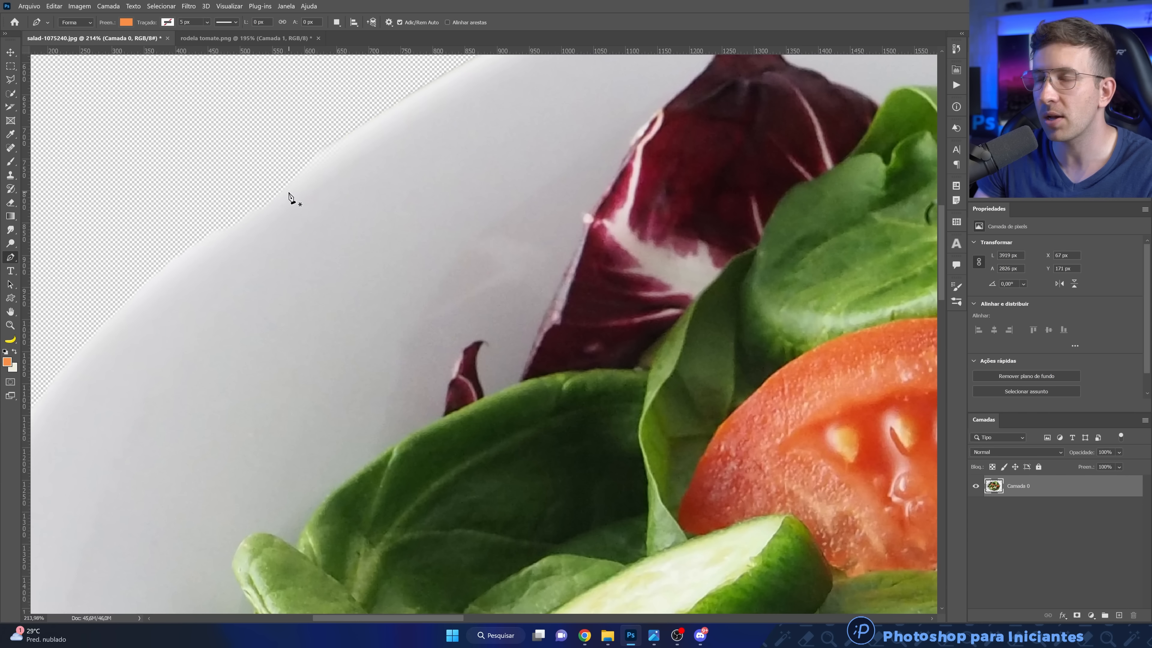
scroll(290, 198, "down", 3)
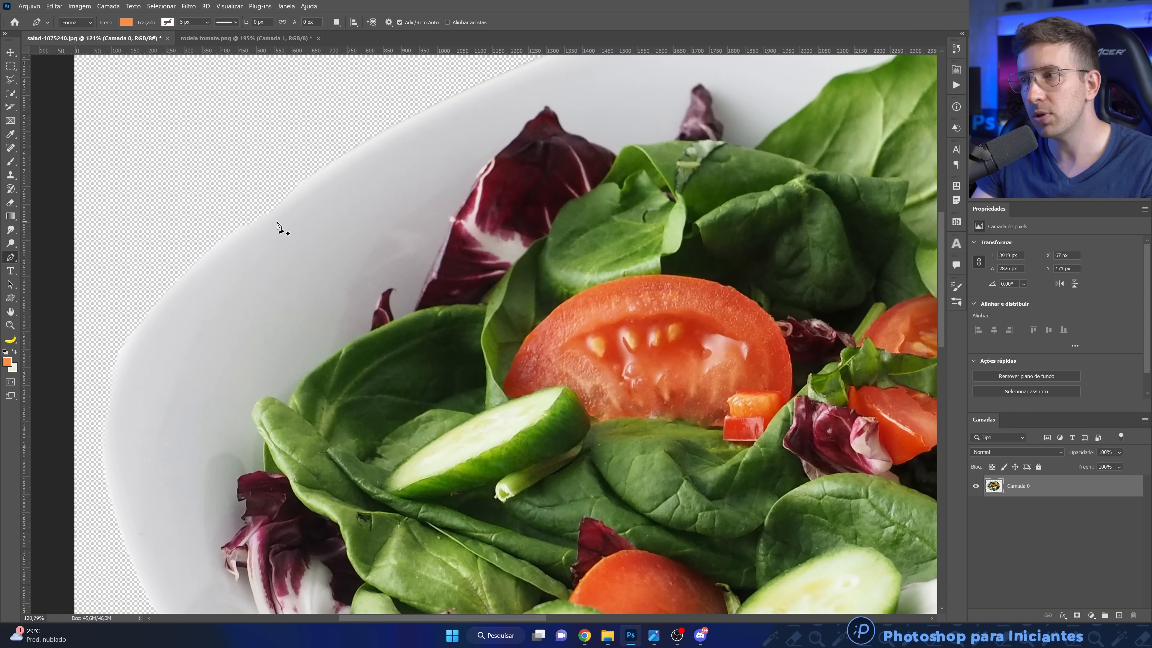
key("ctrl+z")
key("ctrl+z")
key("ctrl+z")
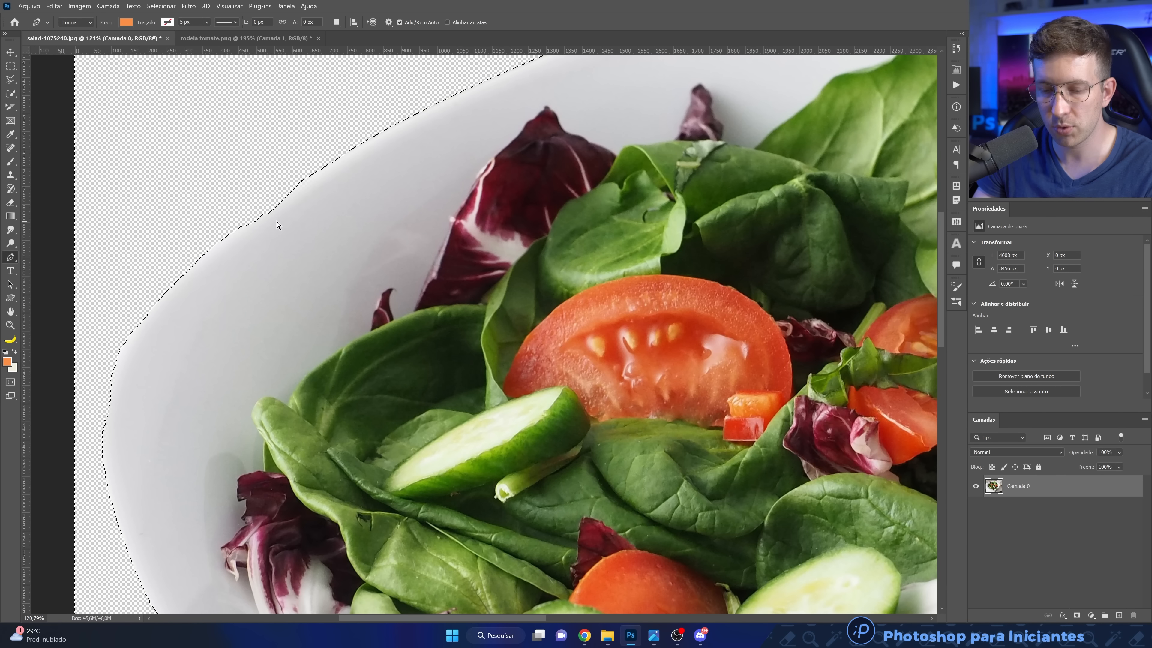
key("ctrl+shift+z")
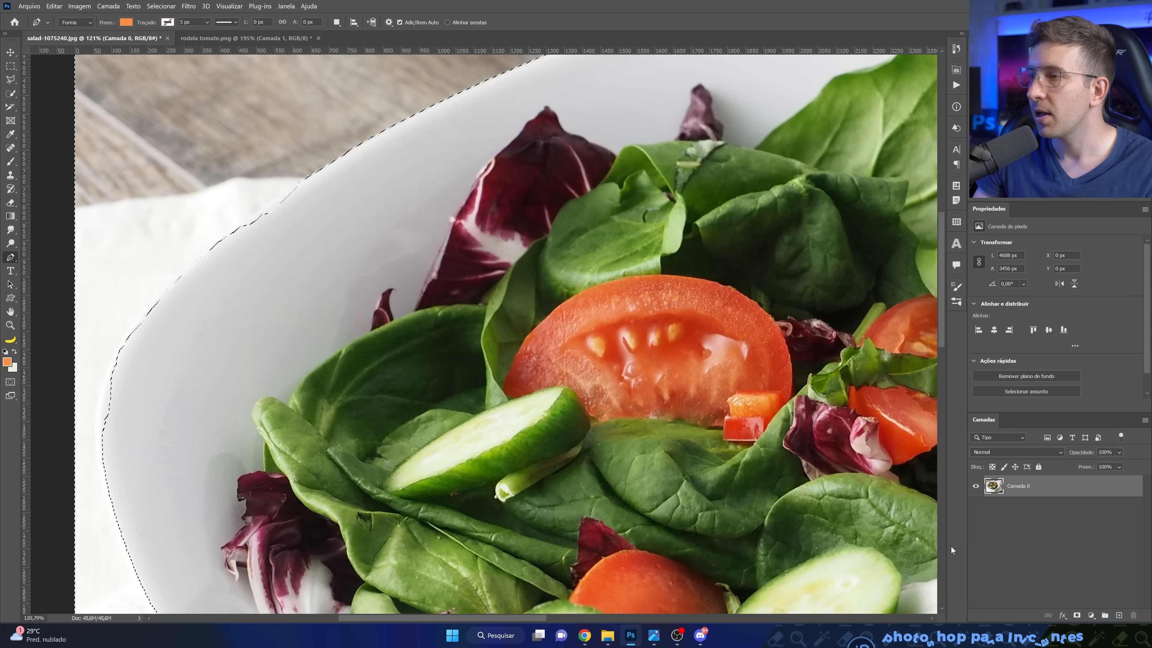
- Invert the selection to the bowl and add a layer mask that hides the background
key("ctrl+shift+i")
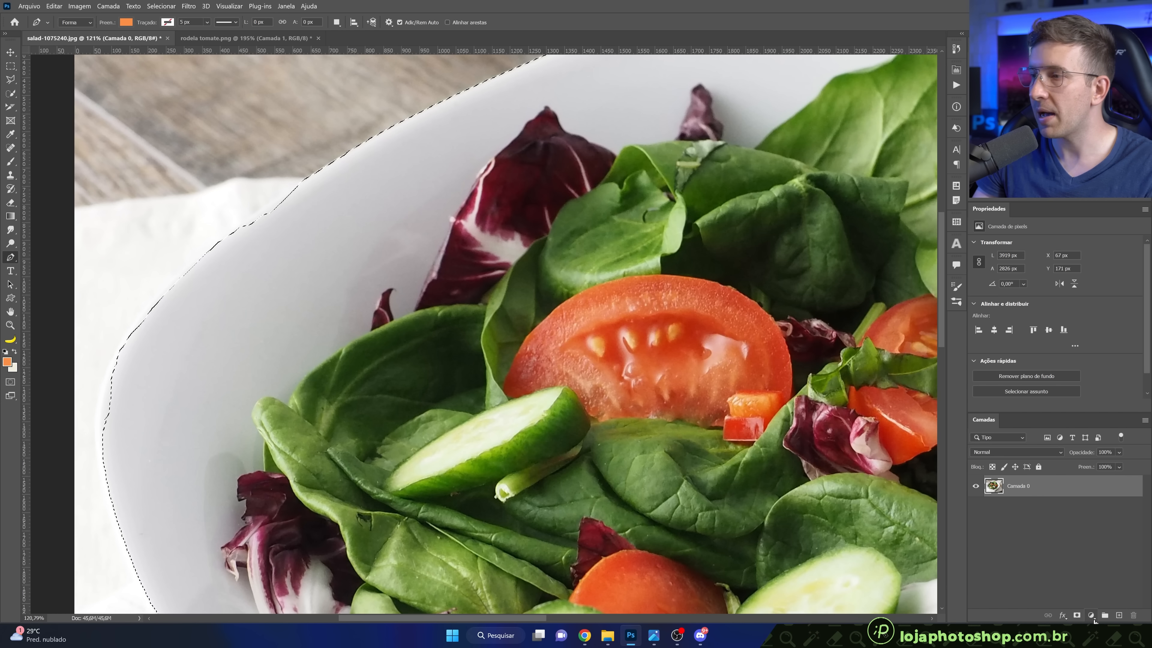
left_click(1077, 615)
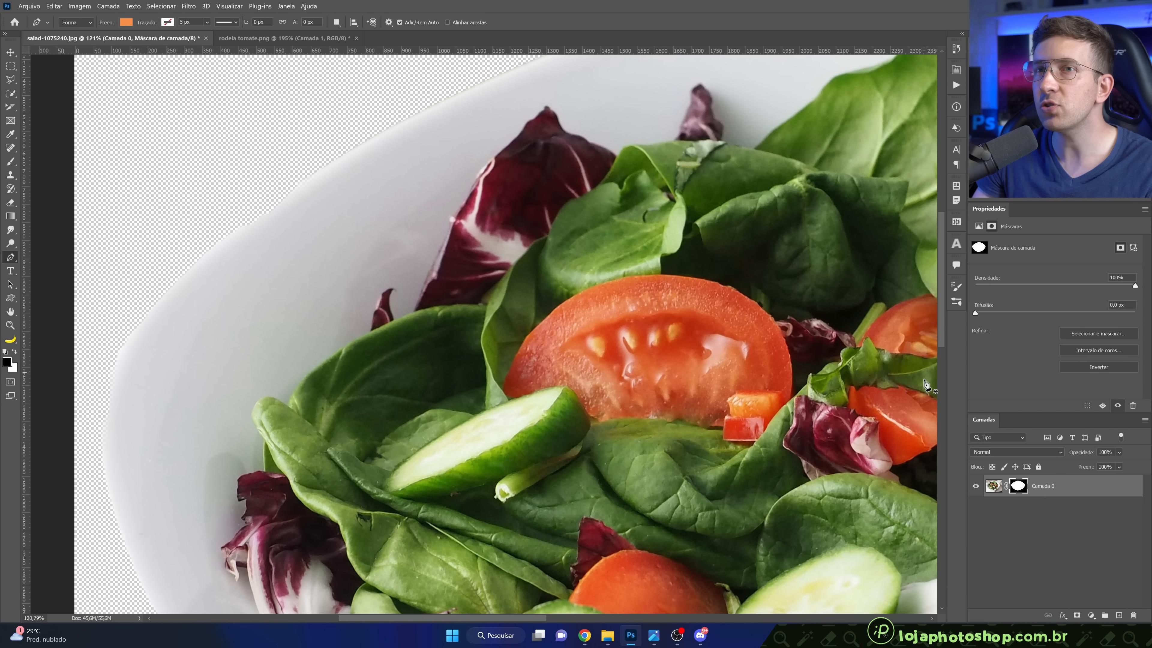
scroll(383, 361, "down", 3)
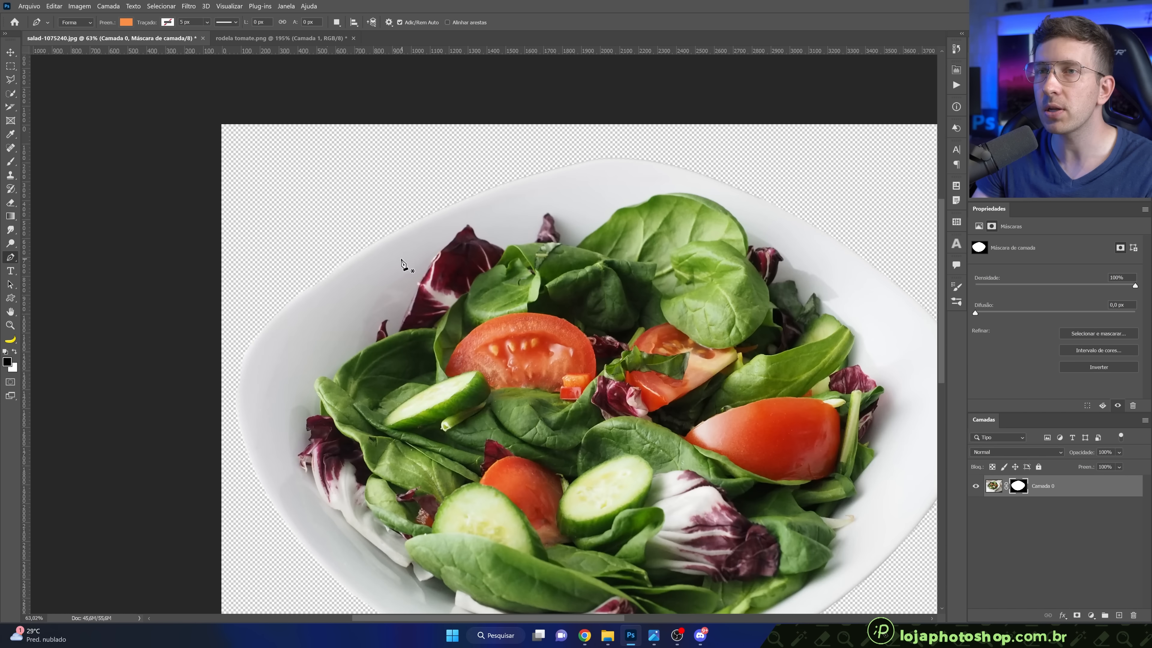
- Prepare a smaller white brush for the layer mask with 2% smoothing and 100% flow
scroll(401, 263, "up", 8)
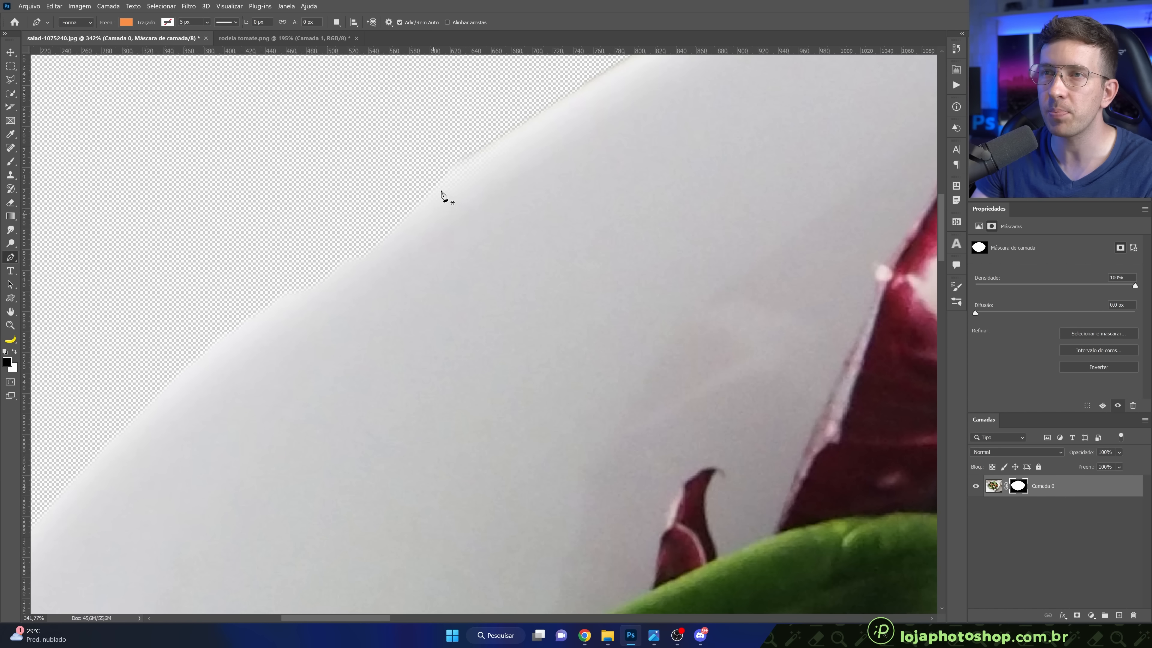
scroll(381, 225, "up", 2)
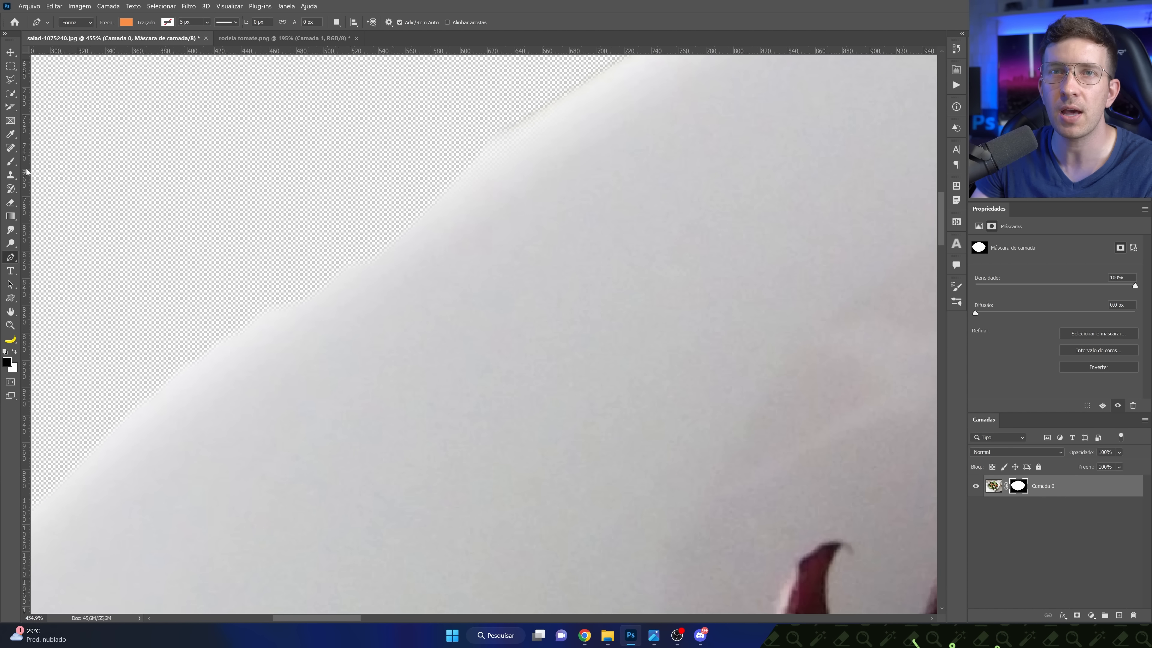
left_click(15, 162)
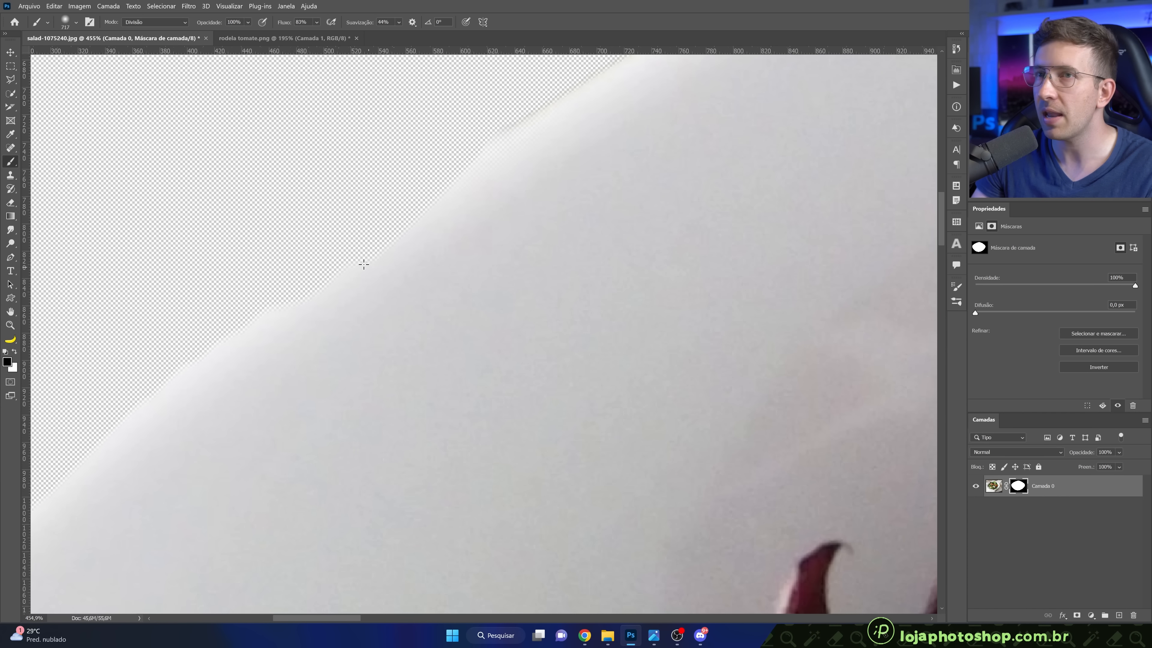
left_click_drag(525, 306, 259, 311)
mouse_move(357, 314)
left_mouse_down()
mouse_move(338, 351)
mouse_move(337, 314)
mouse_move(284, 314)
left_mouse_up()
key("x")
left_click_drag(399, 23, 387, 34)
left_click_drag(317, 22, 356, 35)
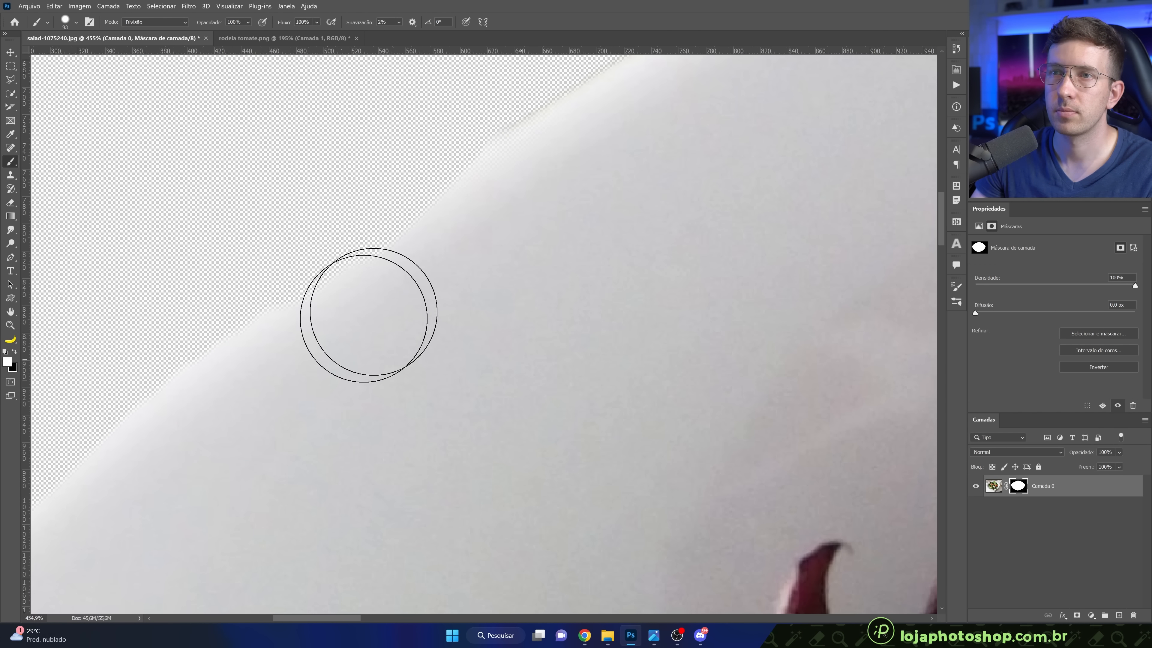
- Set the brush to 54 px with 52% hardness and paint white on the mask to fill the uneven upper-left rim
left_click_drag(367, 315, 448, 263)
left_click(91, 23)
left_click_drag(836, 440, 874, 439)
mouse_move(541, 361)
left_mouse_down()
mouse_move(502, 363)
mouse_move(515, 363)
left_mouse_up()
left_click_drag(309, 287, 522, 162)
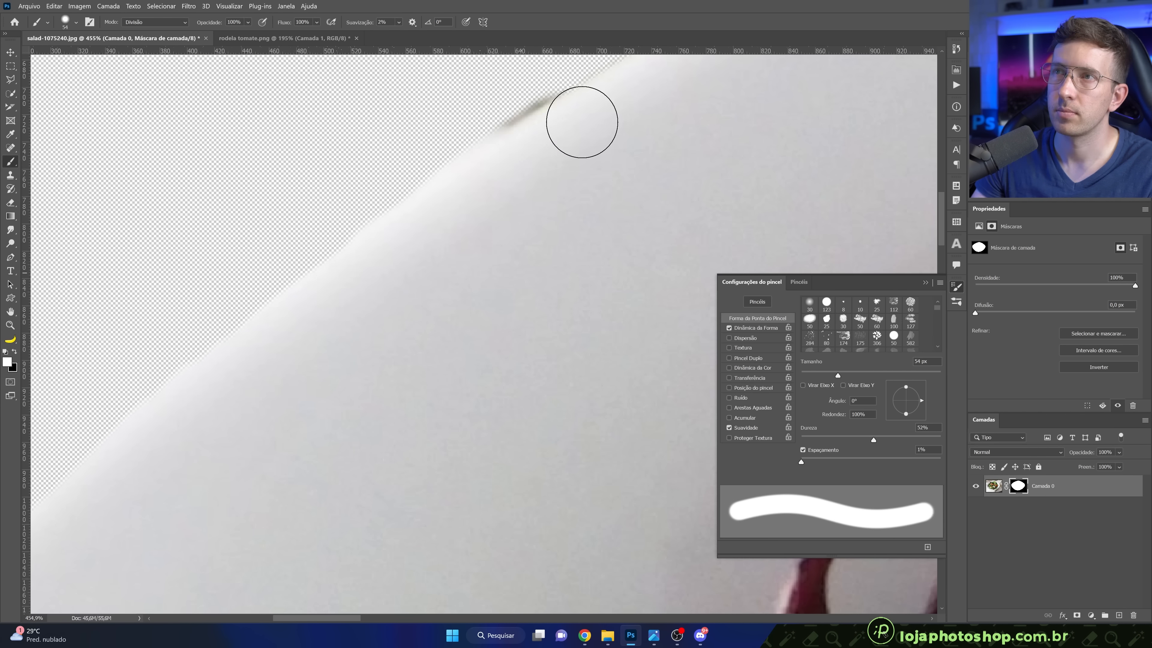
- Set the brush blending mode to Normal and paint black on the mask to trim the background leftovers along the upper-left rim
scroll(589, 170, "down", 5)
key("x")
mouse_move(544, 202)
left_mouse_down()
mouse_move(585, 169)
mouse_move(344, 373)
mouse_move(363, 301)
left_mouse_up()
key("x")
left_click(155, 23)
left_click(136, 32)
key("x")
mouse_move(727, 105)
left_mouse_down()
mouse_move(321, 323)
mouse_move(396, 304)
mouse_move(488, 244)
left_mouse_up()
scroll(453, 345, "down", 6)
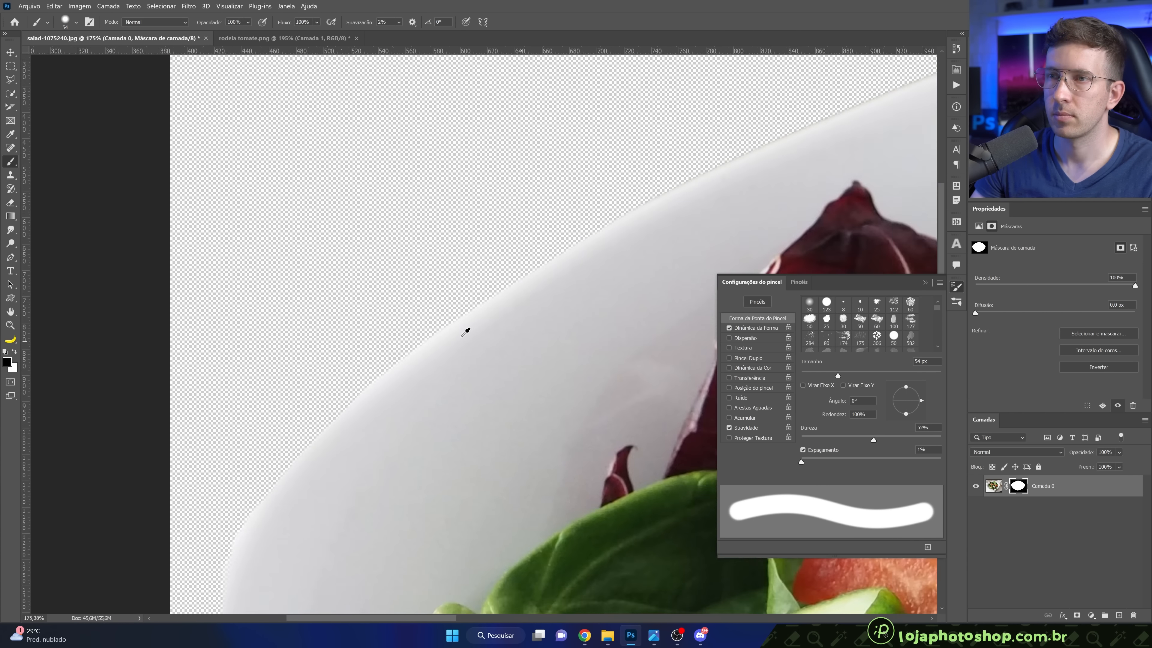
- Paint white on the mask along the bowl's lower-left rim to restore the missing edge
scroll(426, 440, "up", 6)
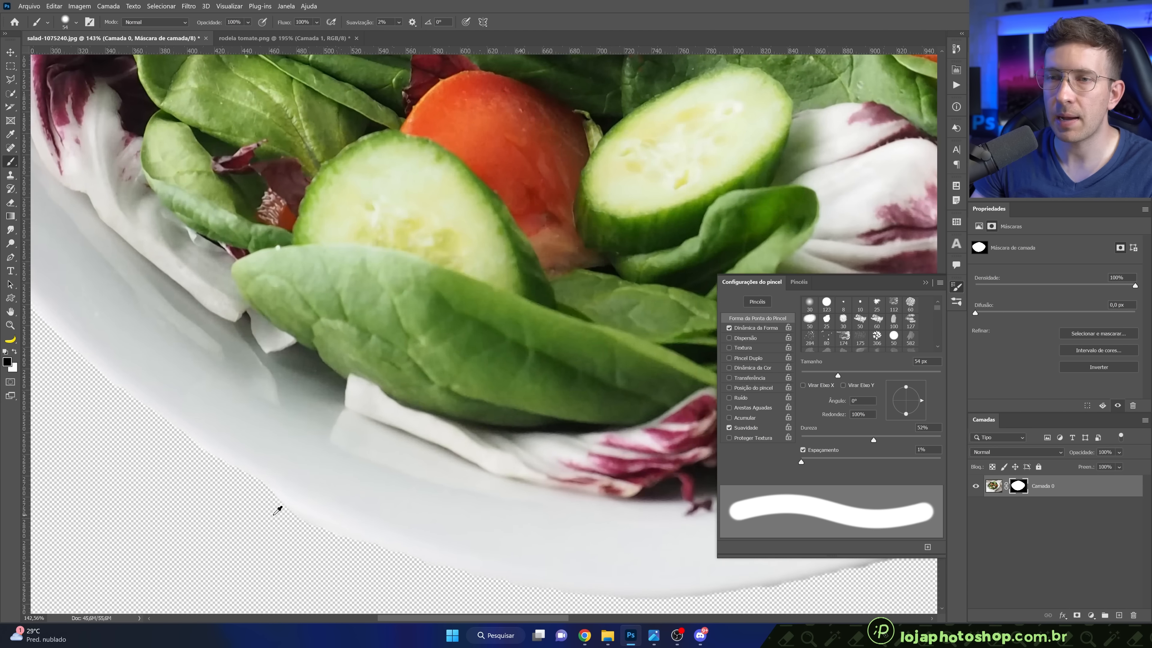
key("x")
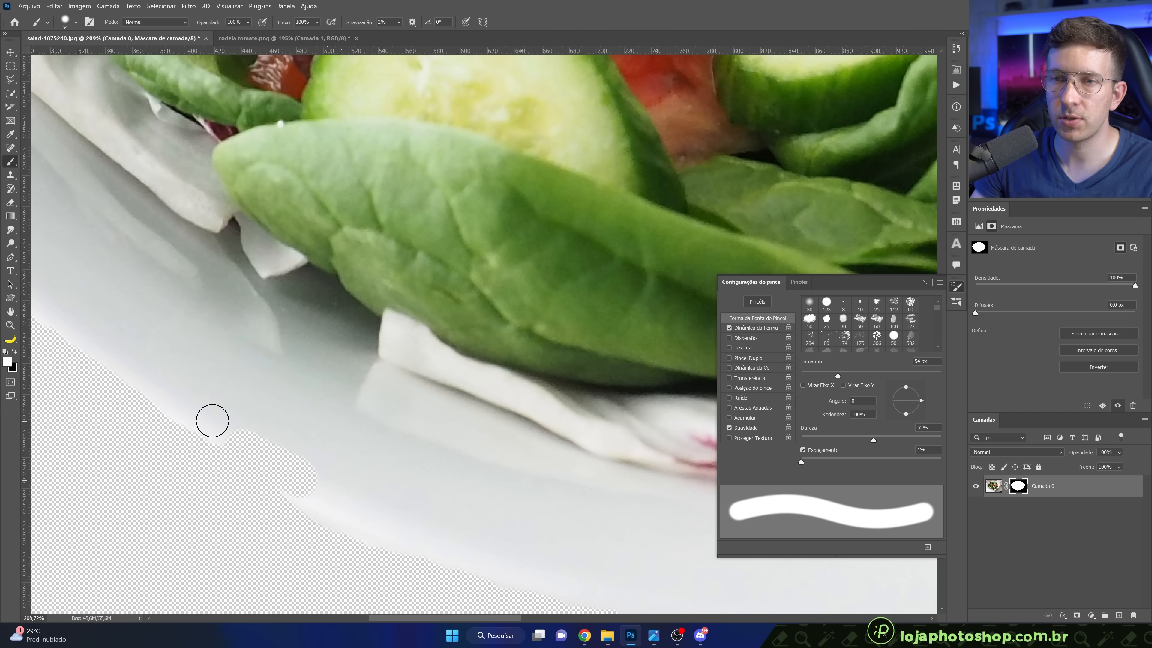
mouse_move(270, 457)
left_mouse_down()
mouse_move(309, 480)
mouse_move(237, 450)
mouse_move(226, 419)
mouse_move(180, 406)
mouse_move(324, 501)
mouse_move(245, 453)
left_mouse_up()
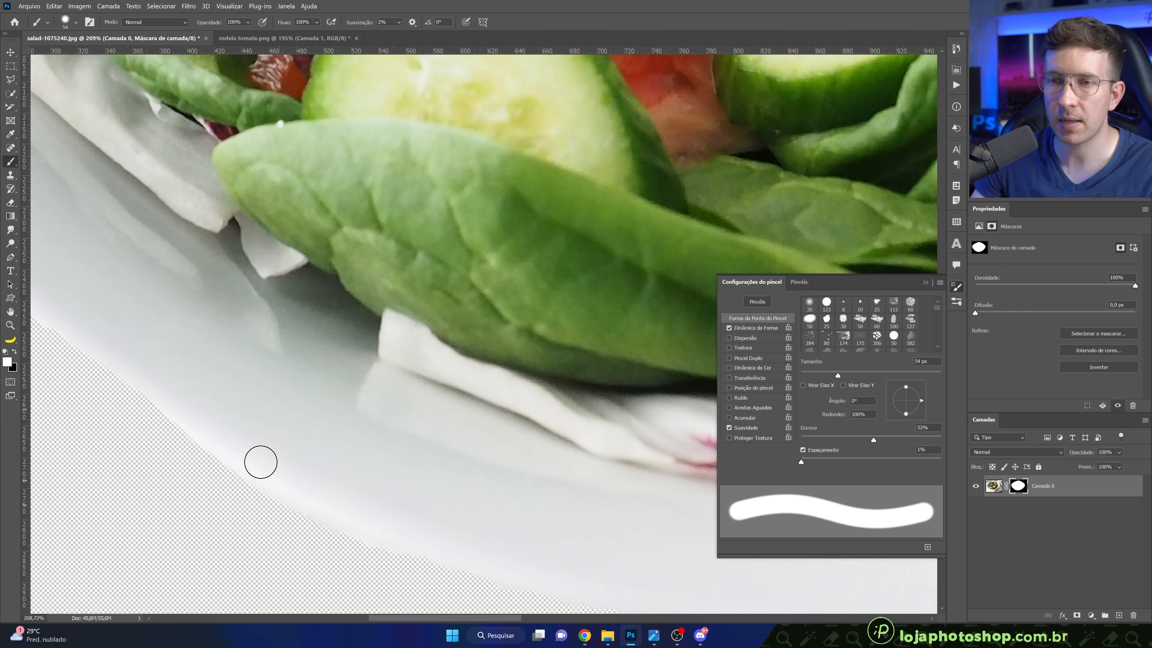
scroll(407, 458, "down", 3)
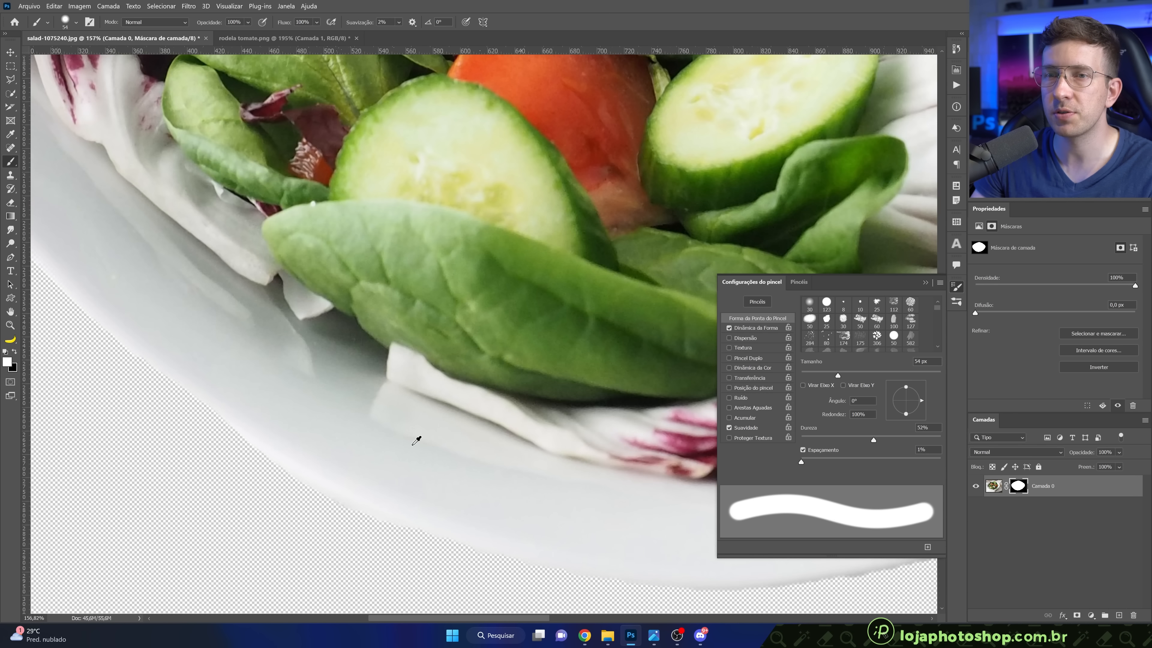
scroll(220, 419, "up", 3)
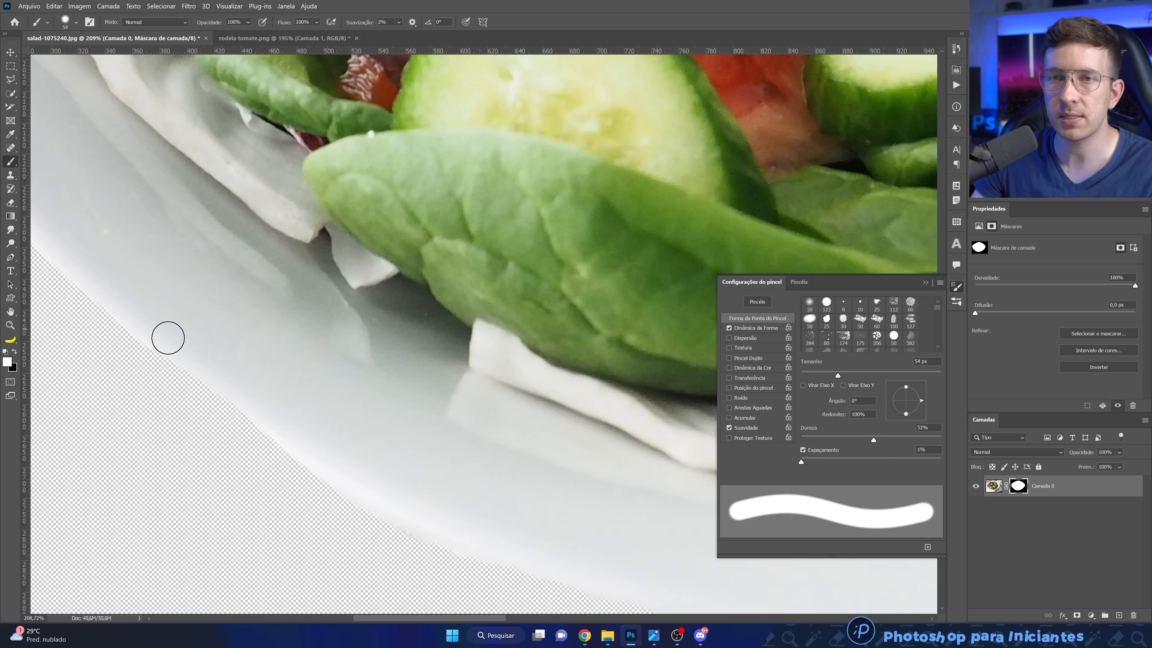
key("x")
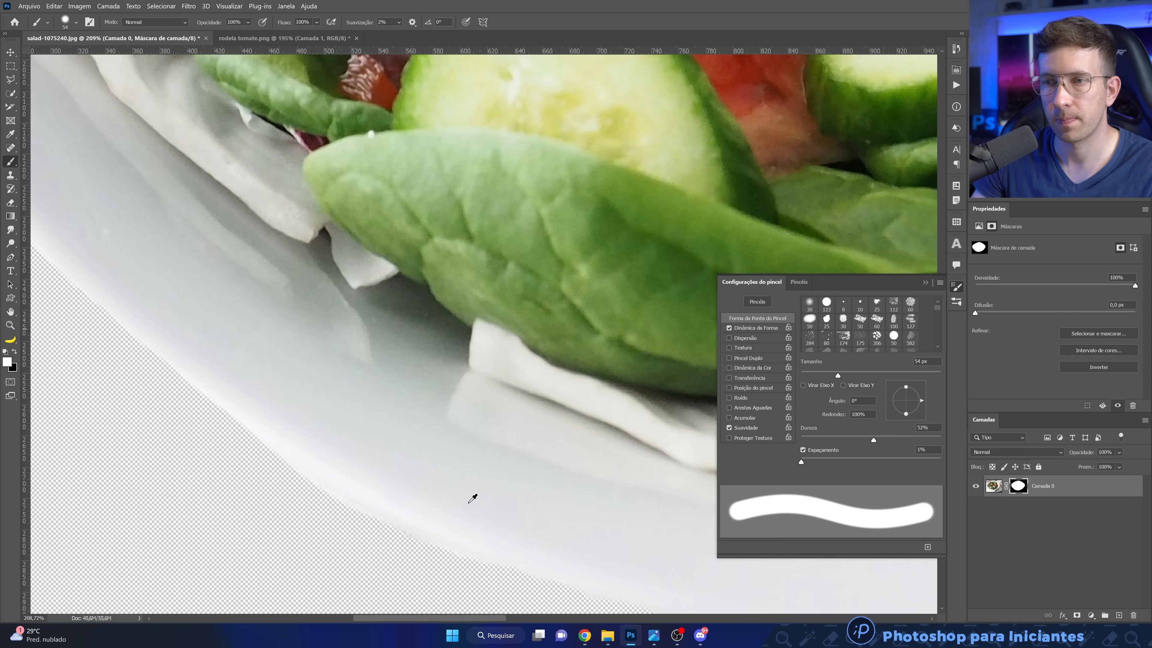
scroll(452, 571, "down", 6)
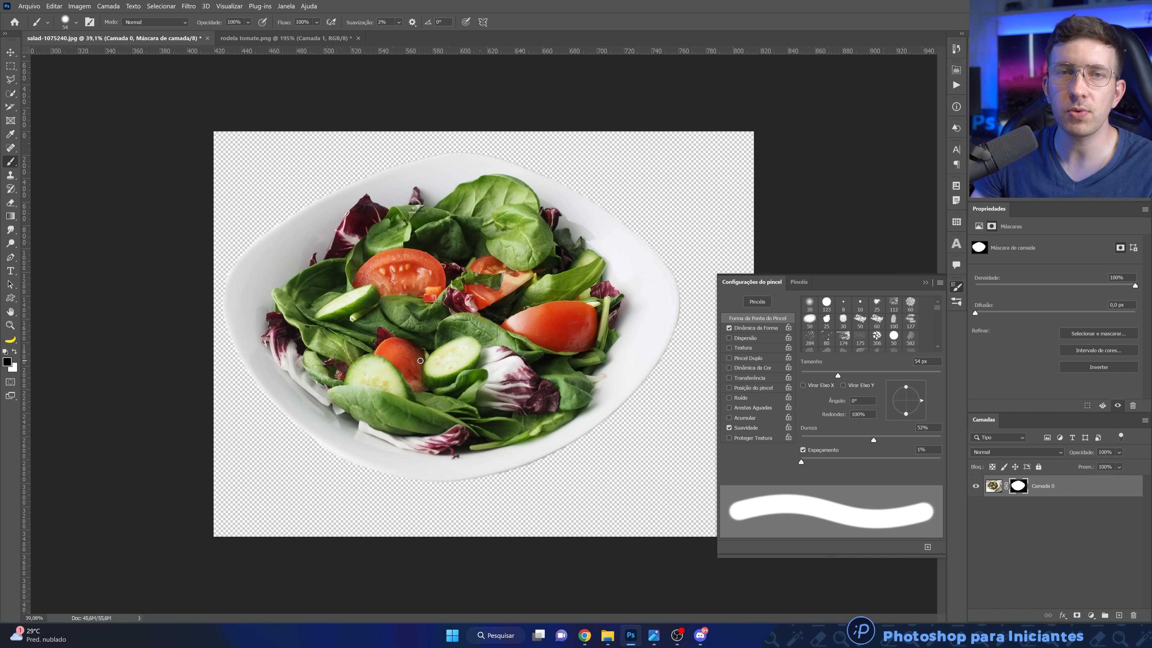
- Try Levels directly on the bowl layer with midtones 2.04 and white input 218, and undo it
scroll(245, 245, "up", 1)
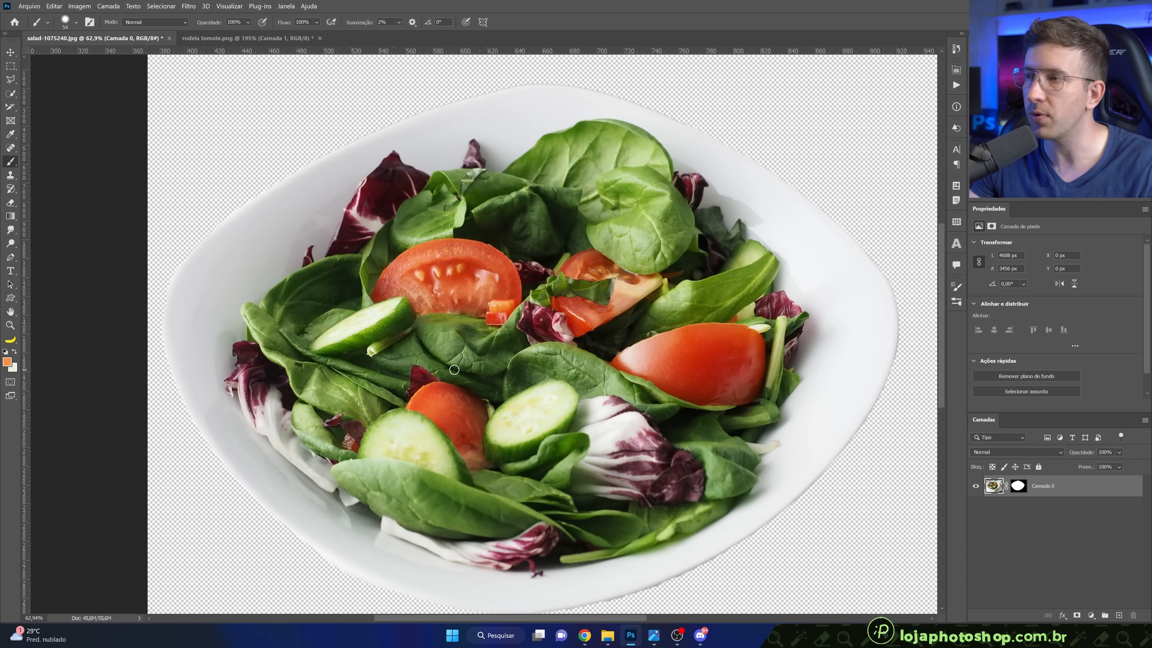
key("ctrl+l")
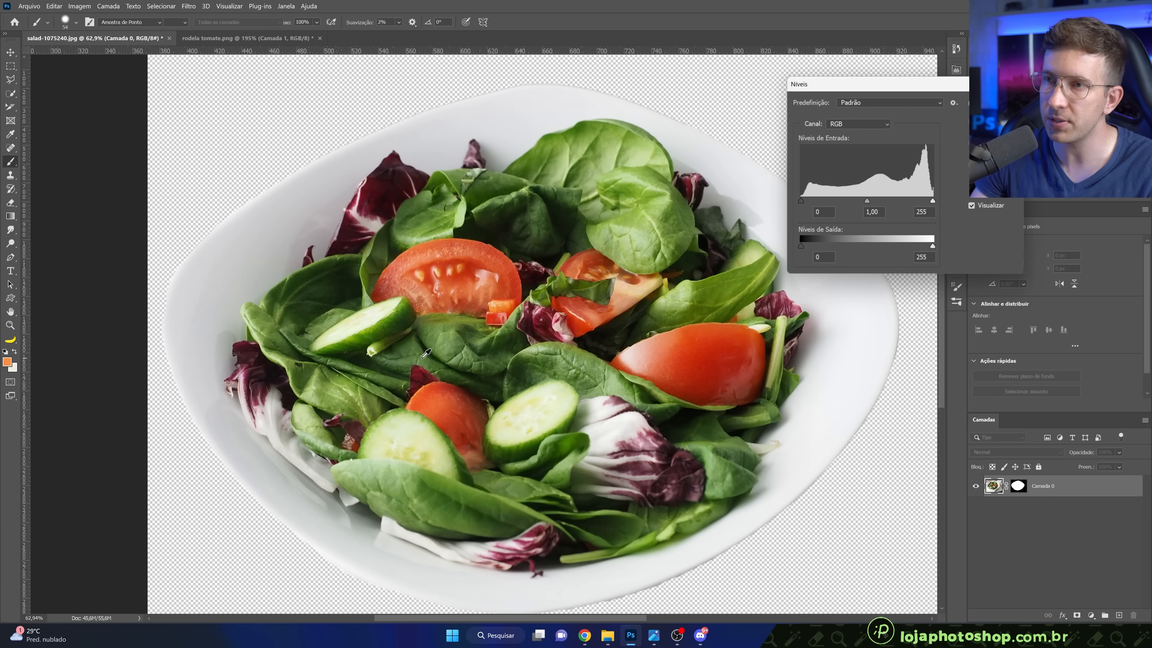
left_click_drag(866, 201, 834, 199)
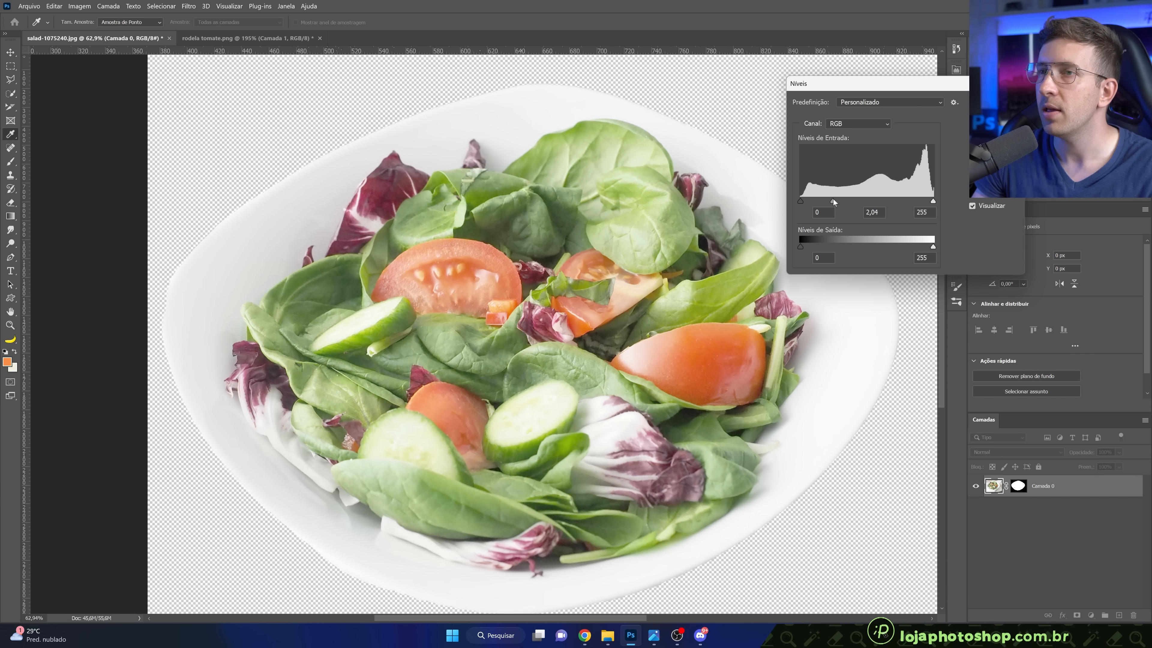
left_click_drag(928, 202, 913, 201)
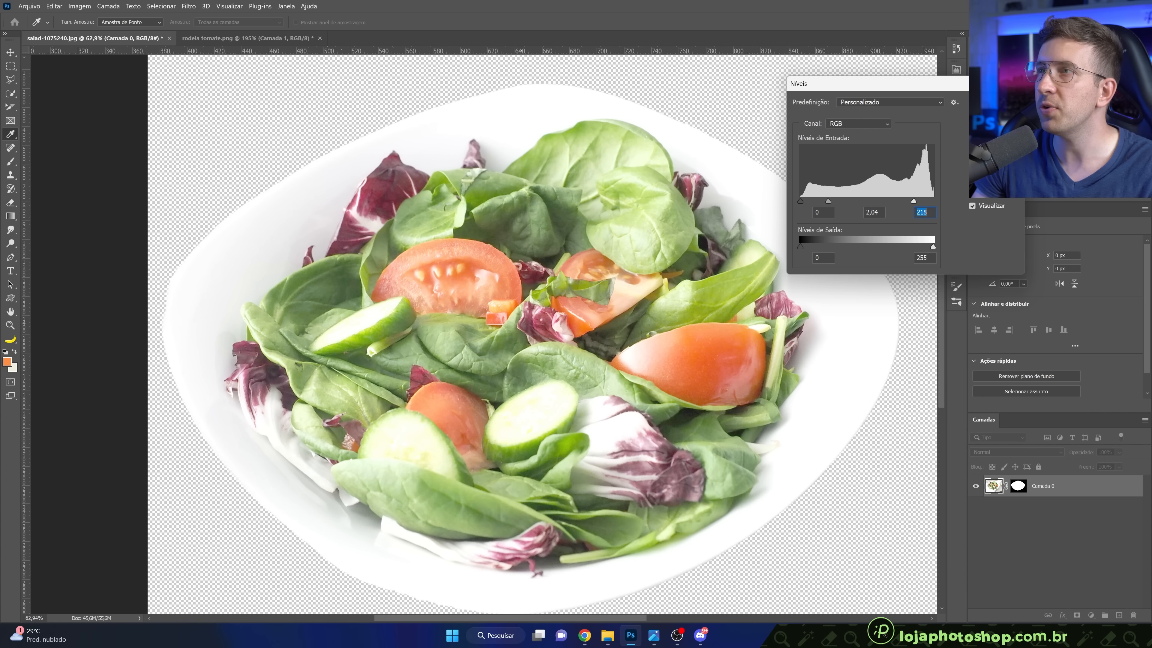
key("Return")
key("b")
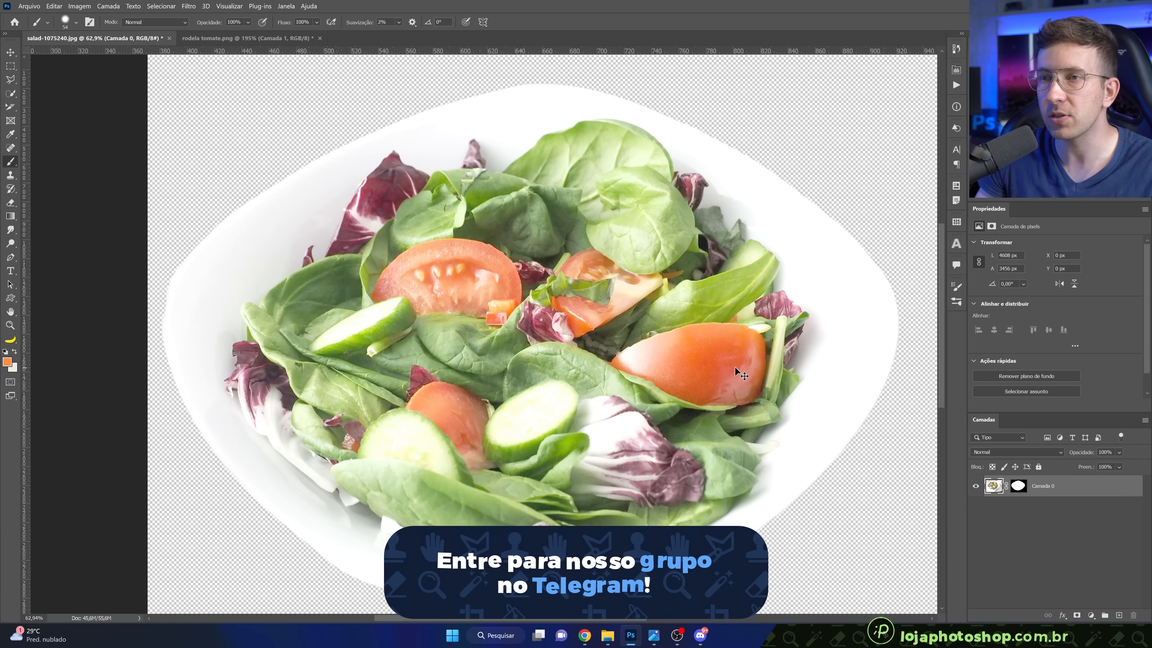
key("ctrl+z")
- Try a Levels adjustment layer above the bowl layer with midtones 1.21 and white input 249
left_click(1092, 616)
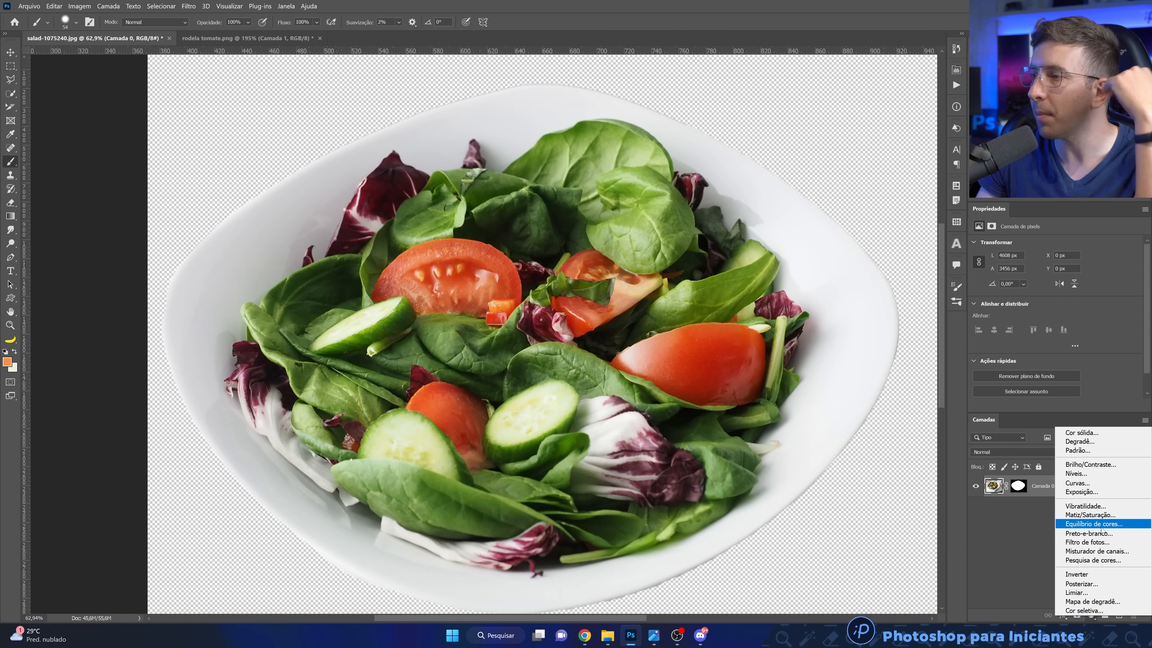
left_click(1099, 474)
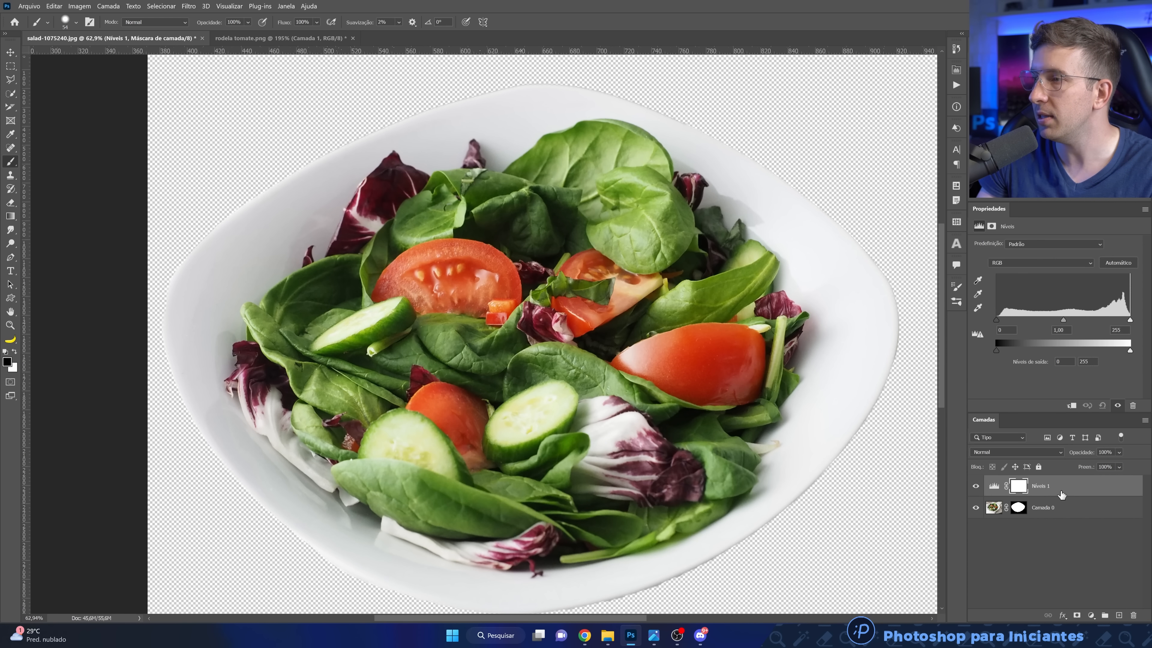
left_click_drag(1063, 319, 1048, 319)
left_click_drag(1130, 320, 1109, 320)
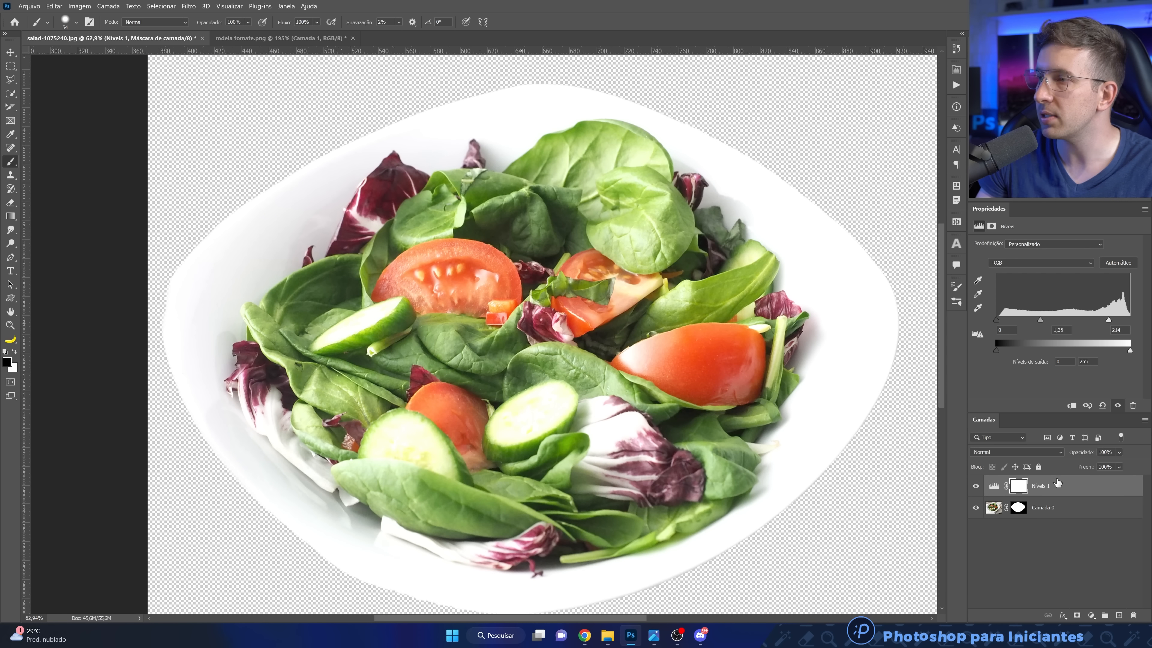
mouse_move(1041, 319)
left_mouse_down()
mouse_move(1128, 321)
mouse_move(1053, 318)
left_mouse_up()
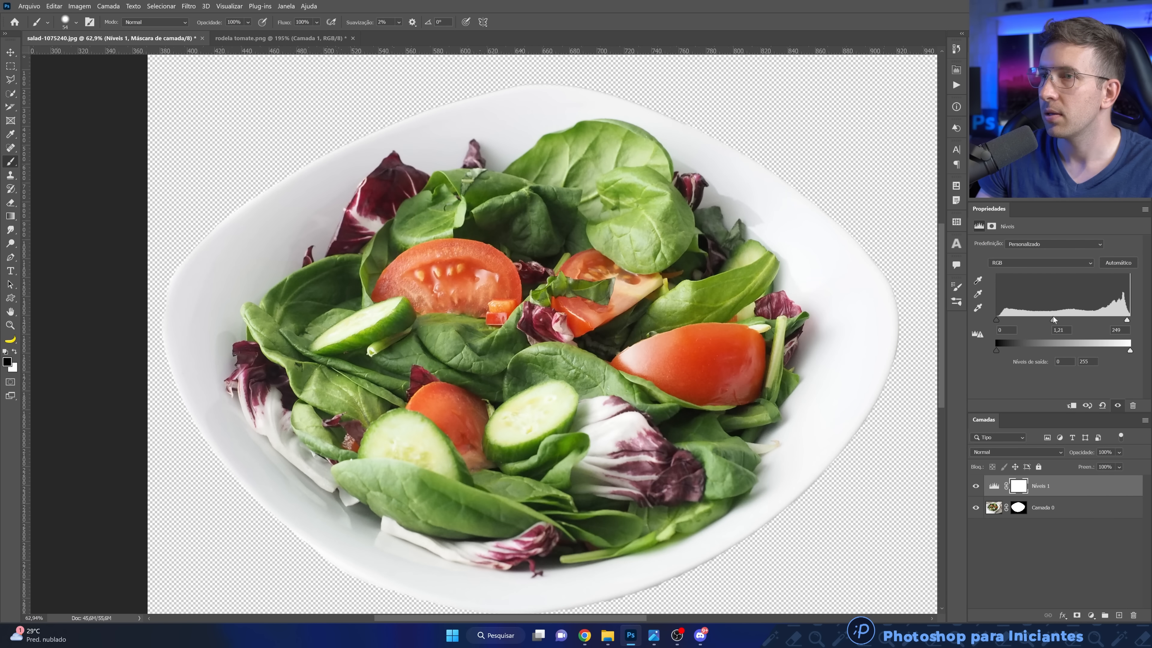
mouse_move(1130, 350)
left_mouse_down()
mouse_move(1095, 346)
mouse_move(1150, 350)
left_mouse_up()
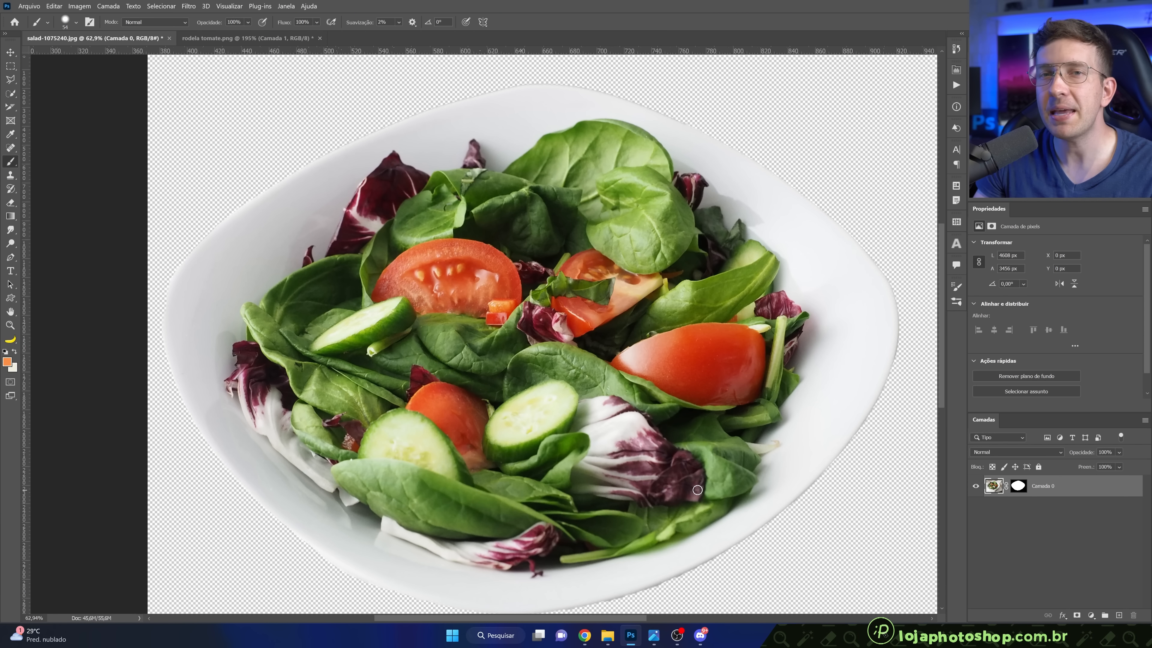
- Add a Hue/Saturation adjustment layer above the salad bowl and boost its saturation, trying +60, -4 and +34
left_click(1092, 616)
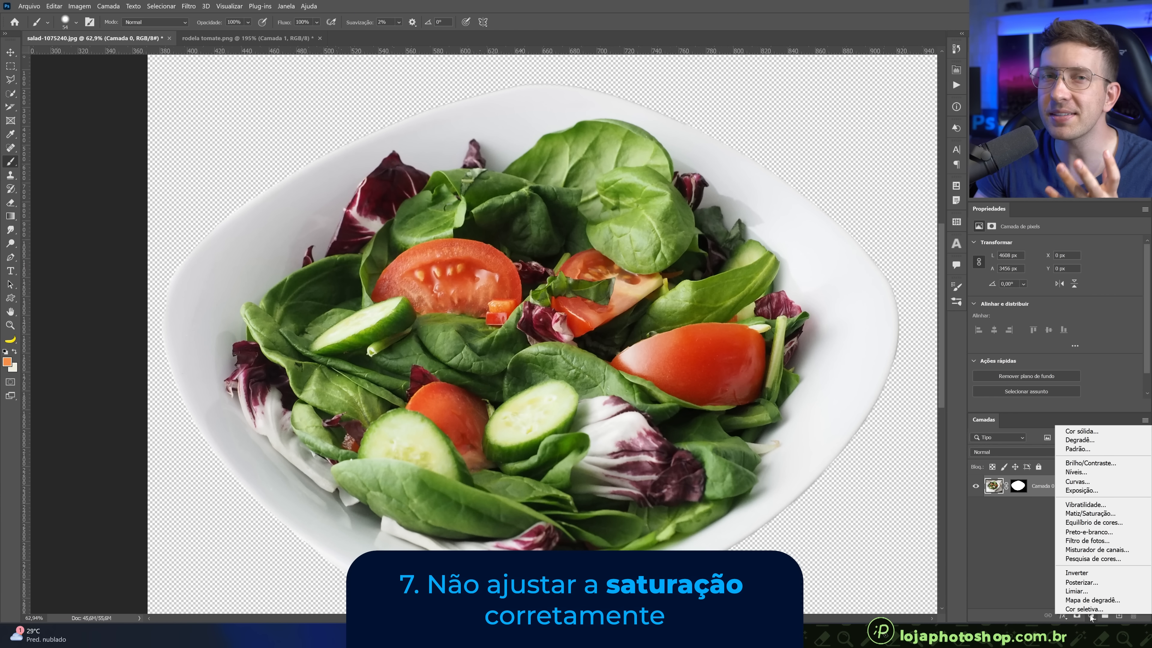
left_click(1092, 515)
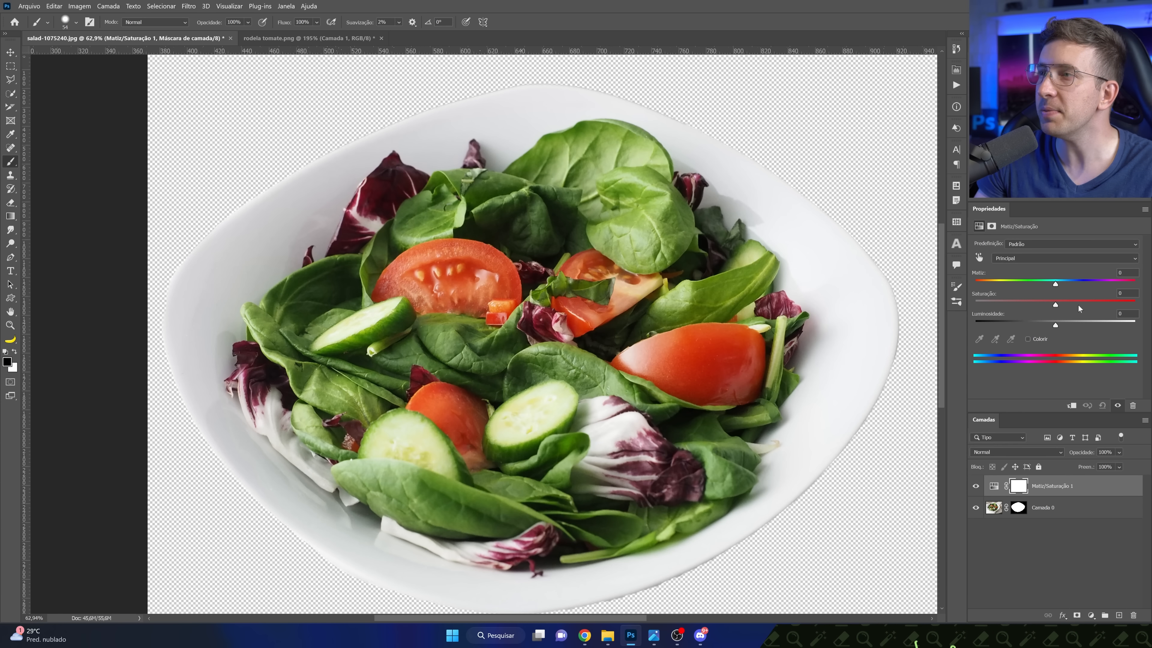
left_click_drag(1059, 305, 1103, 290)
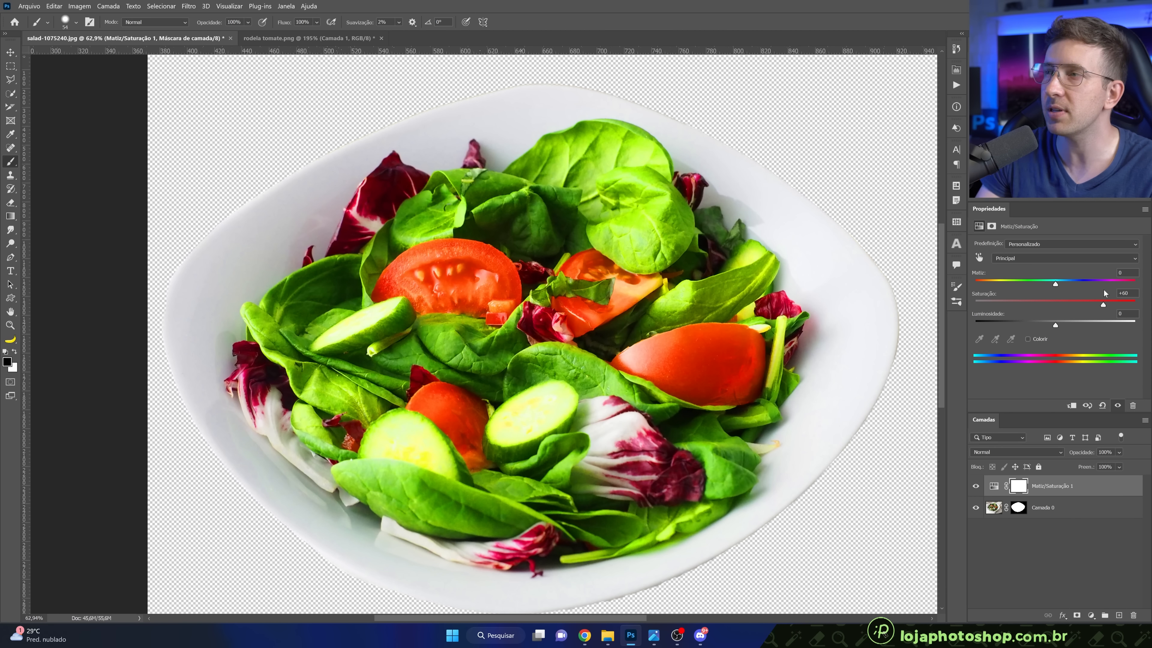
left_click_drag(1103, 304, 1060, 309)
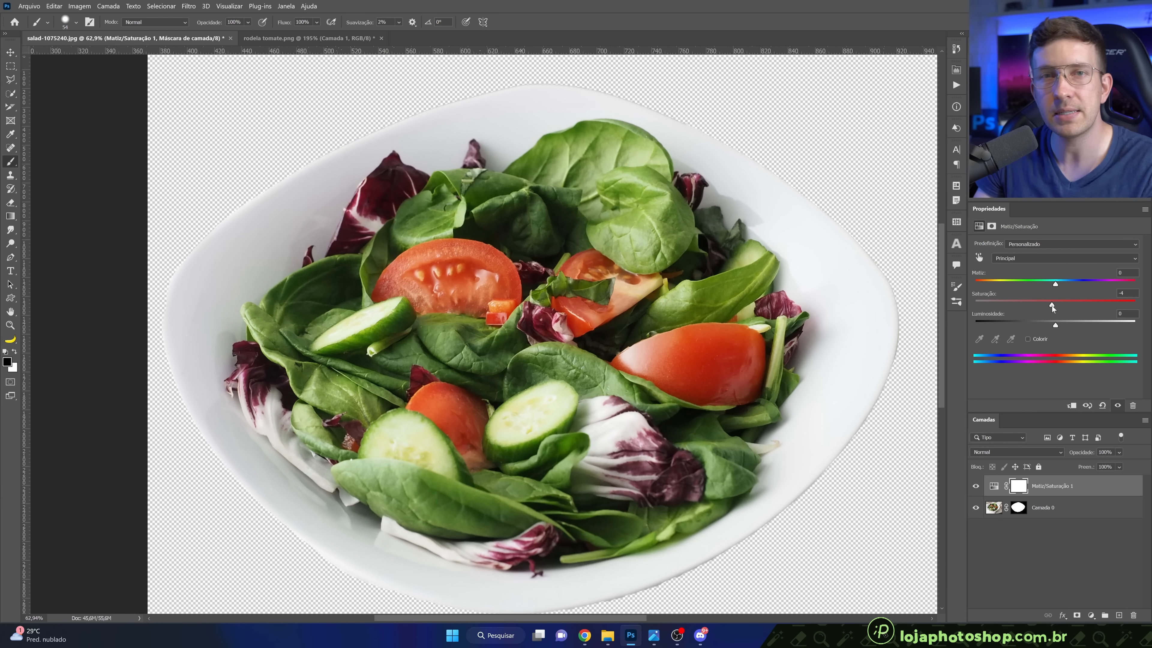
left_click_drag(1052, 306, 1083, 302)
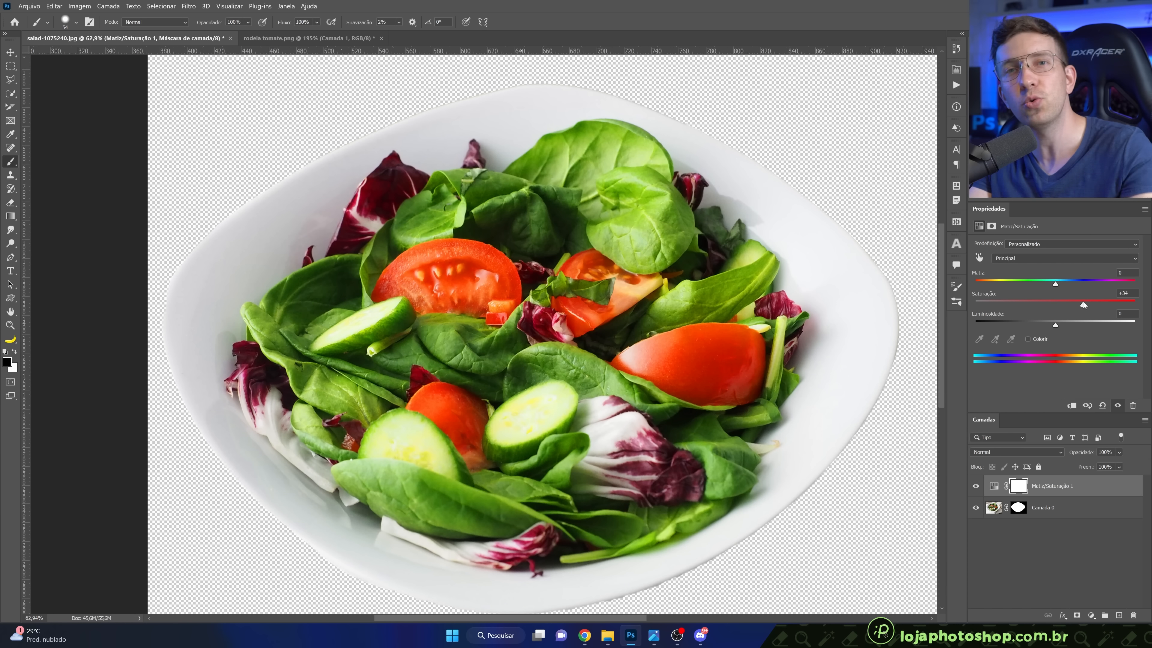
mouse_move(1084, 302)
left_mouse_down()
mouse_move(1032, 297)
mouse_move(1096, 303)
left_mouse_up()
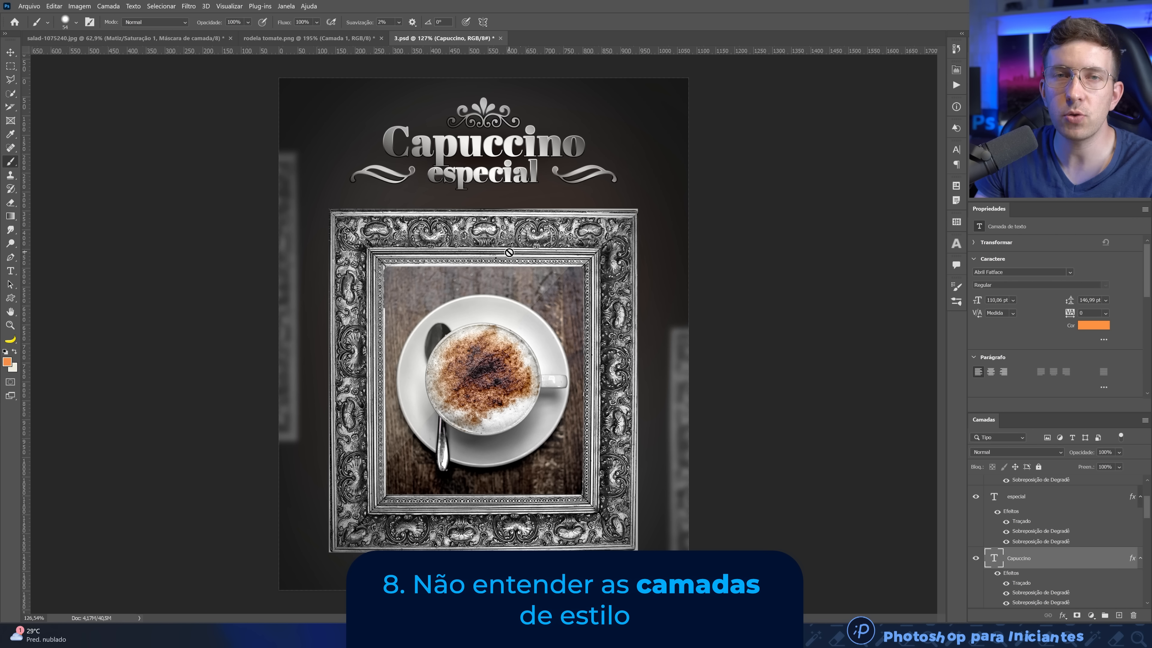
- Examine the Capuccino text layer's effects in the Layer Style dialog and close it without changes
double_click(1058, 564)
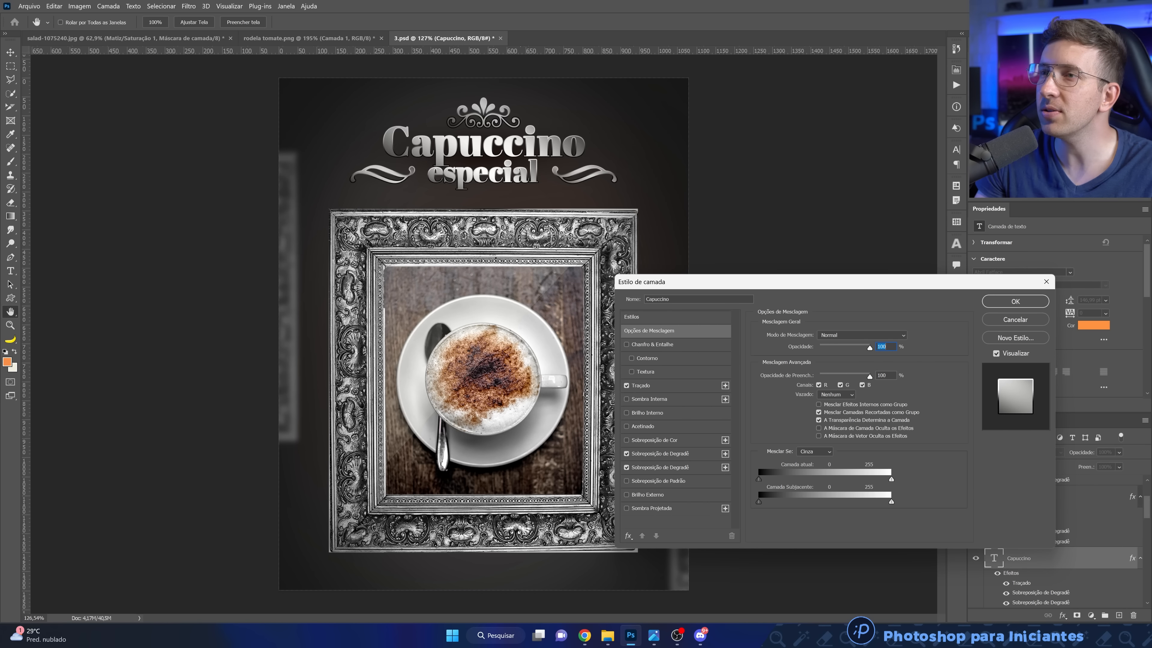
left_click_drag(688, 287, 725, 273)
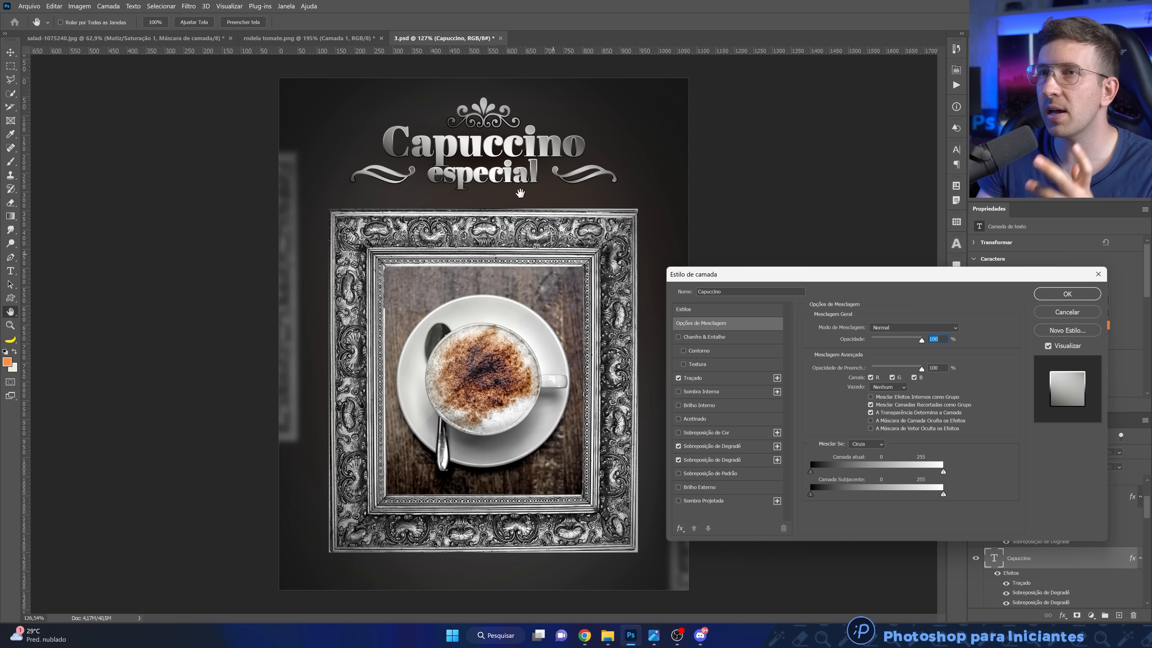
left_click(1067, 312)
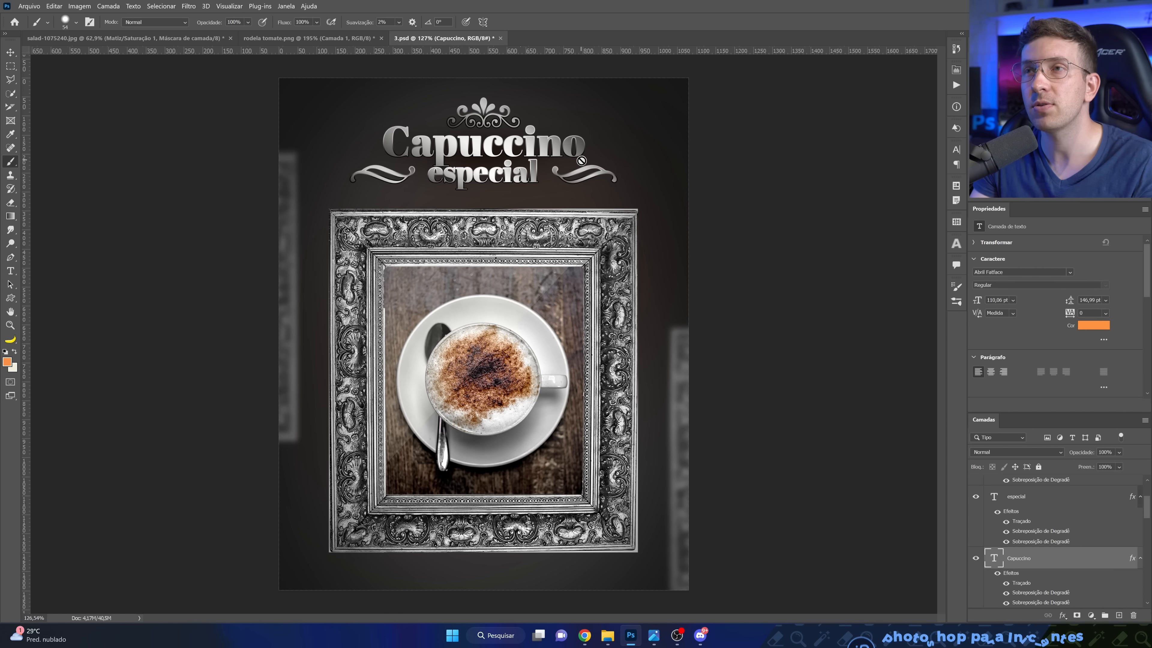
- Try a Bevel & Emboss effect on the Capuccino text layer
scroll(519, 117, "up", 3)
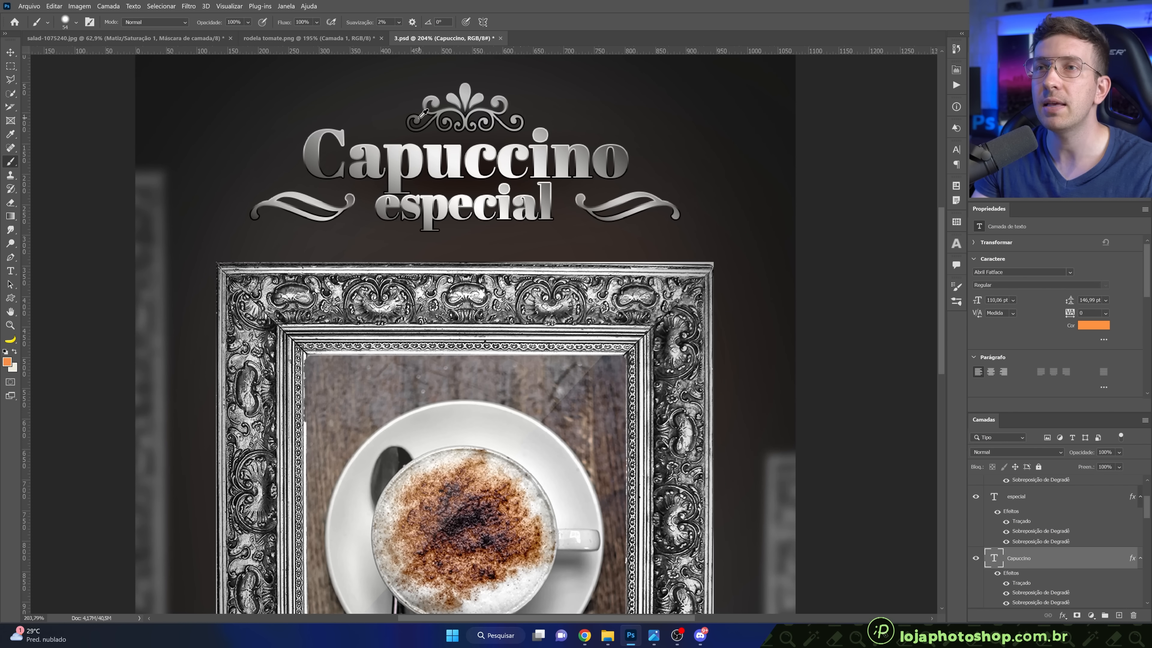
scroll(426, 153, "down", 1)
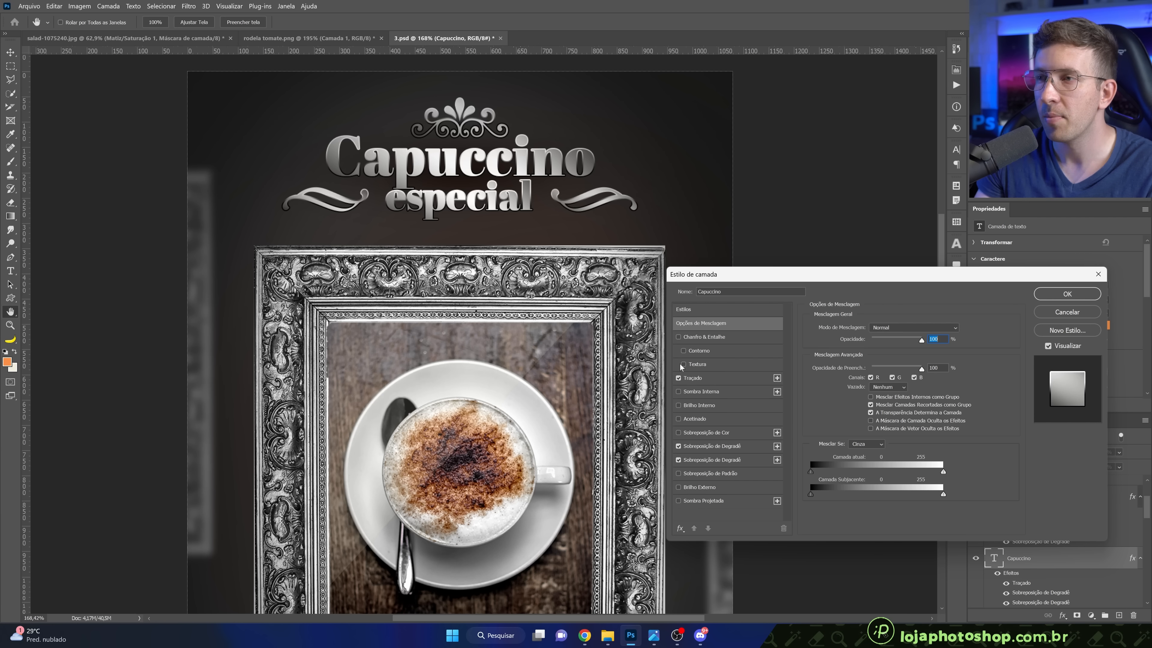
left_click(678, 337)
left_click(724, 338)
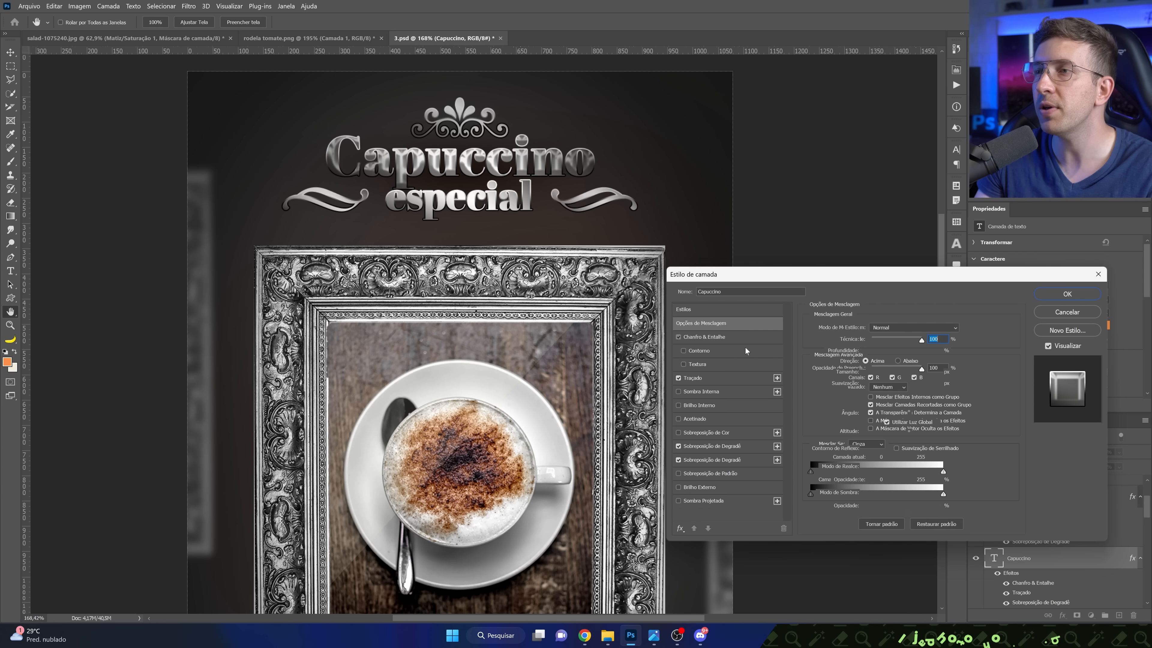
left_click(548, 188, "ctrl")
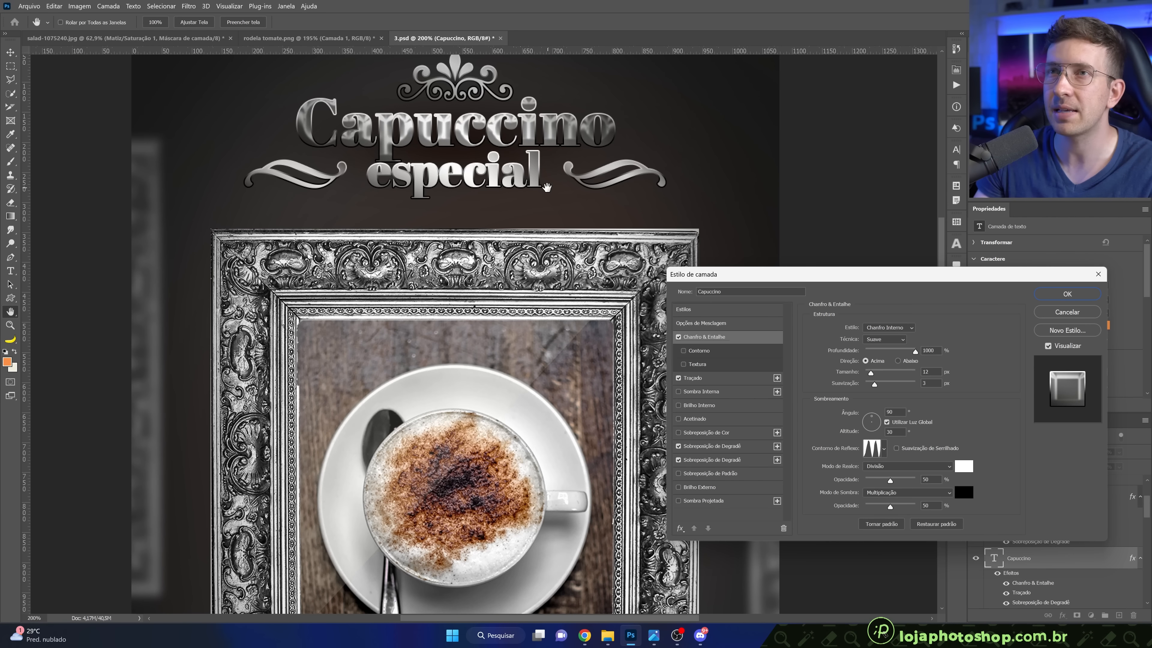
key("Return")
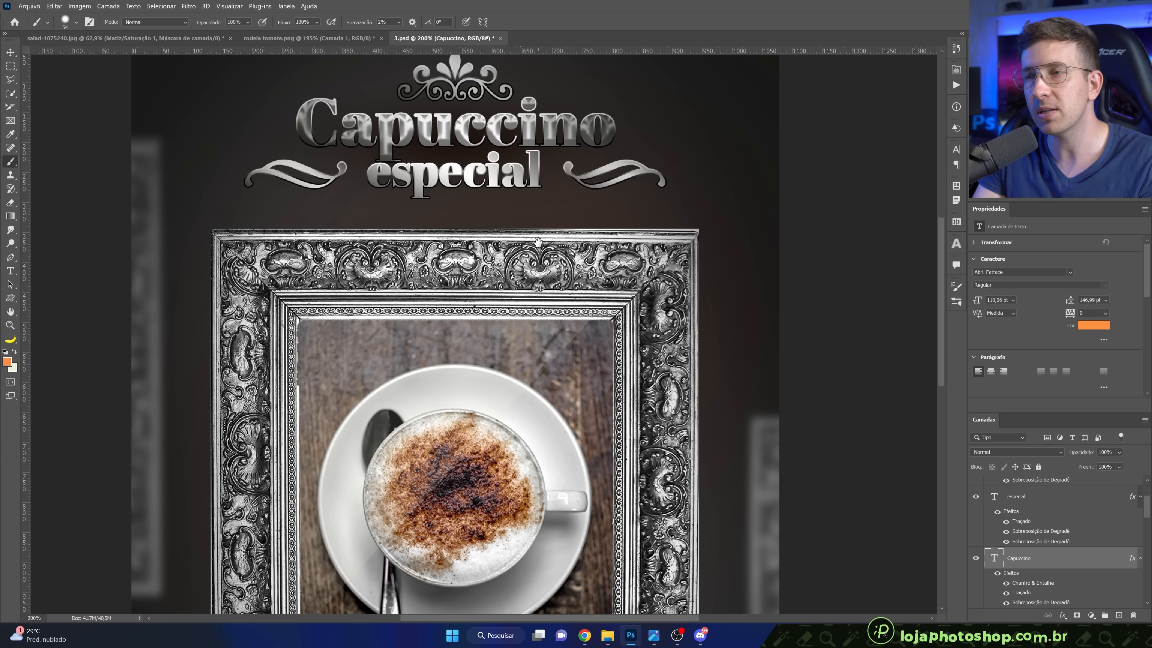
- Try an additional Gradient Overlay on the Capuccino text layer with its blending mode set to Normal
double_click(1088, 562)
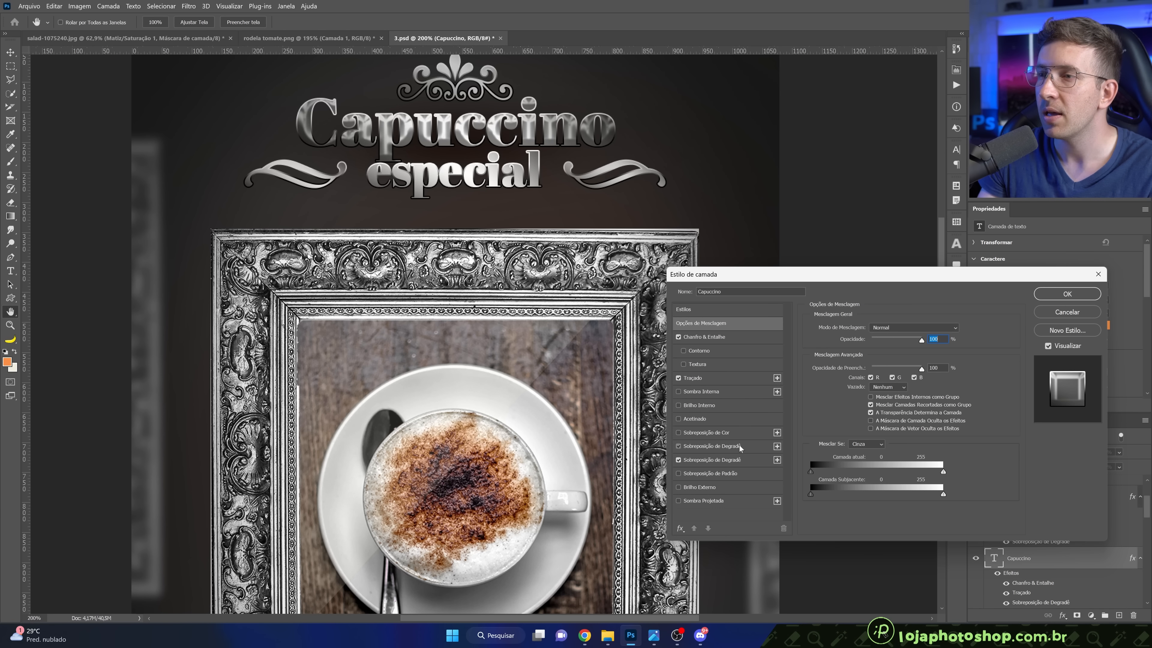
left_click(739, 445)
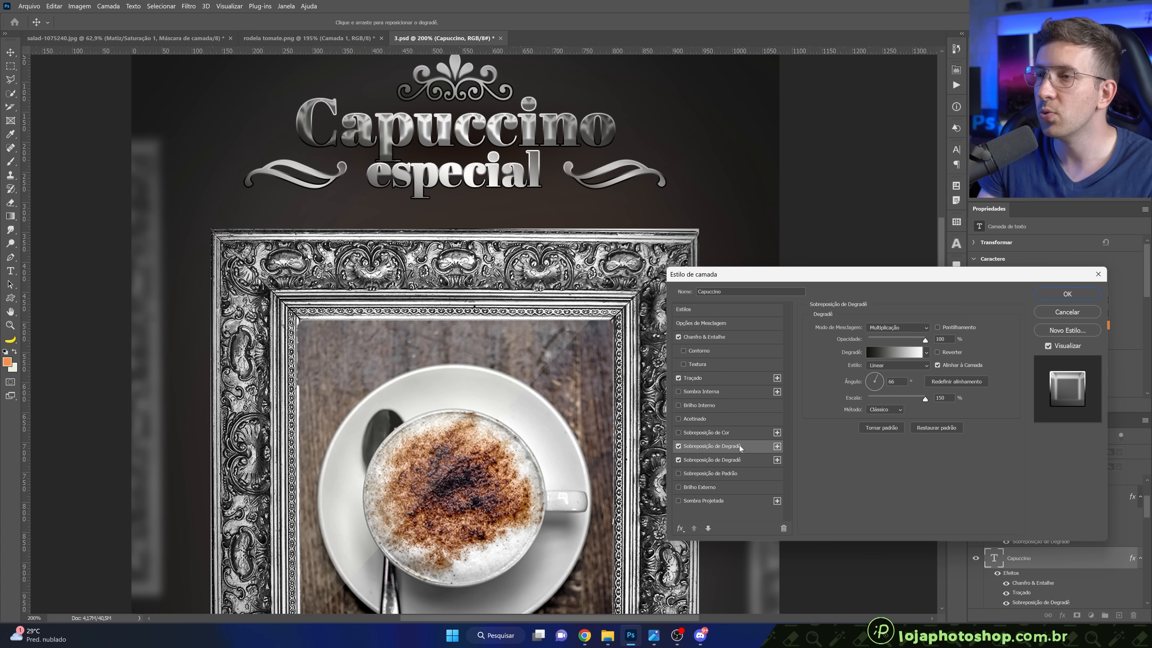
left_click(777, 446)
left_click(897, 327)
left_click(884, 330)
- Look through the gradient presets and try the pastel green-to-pink gradient on the new overlay
left_click(926, 353)
scroll(831, 503, "down", 1)
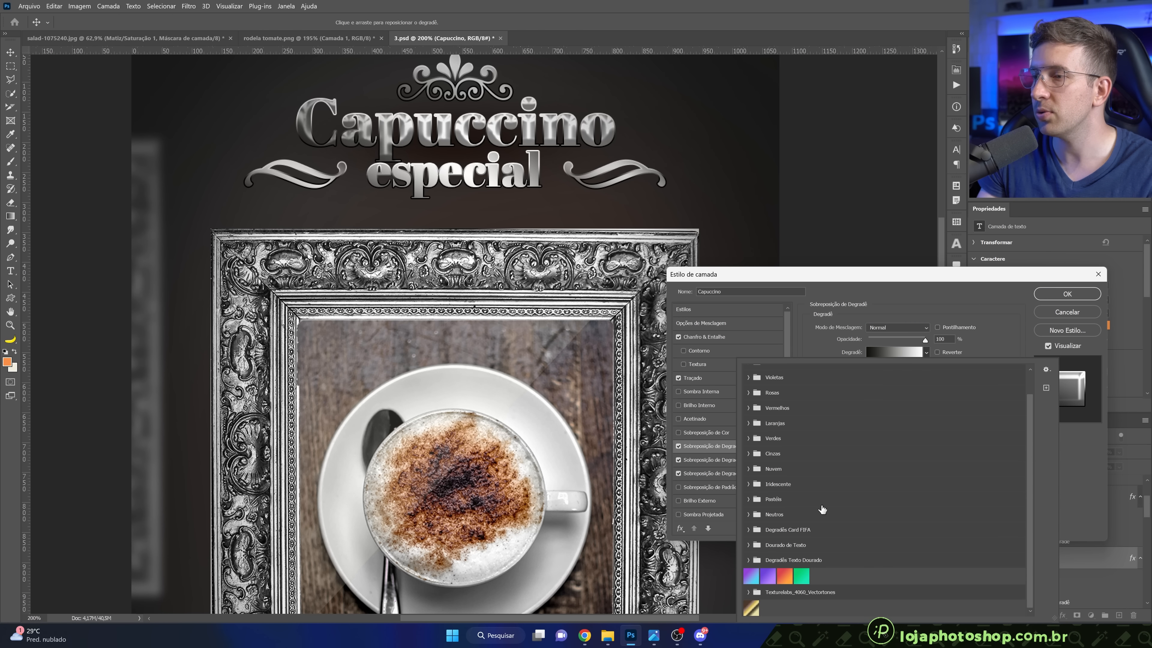
left_click(748, 515)
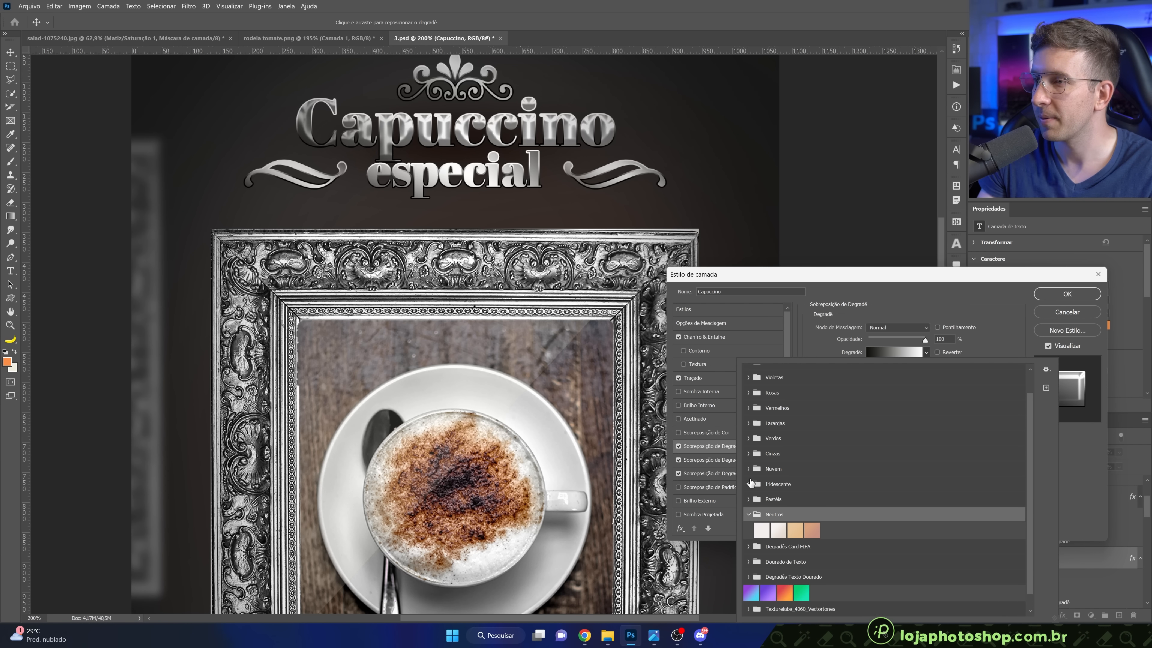
left_click(748, 469)
left_click(749, 501)
left_click(762, 533)
left_click(778, 533)
left_click(795, 533)
left_click(1006, 337)
left_click_drag(475, 205, 573, 165)
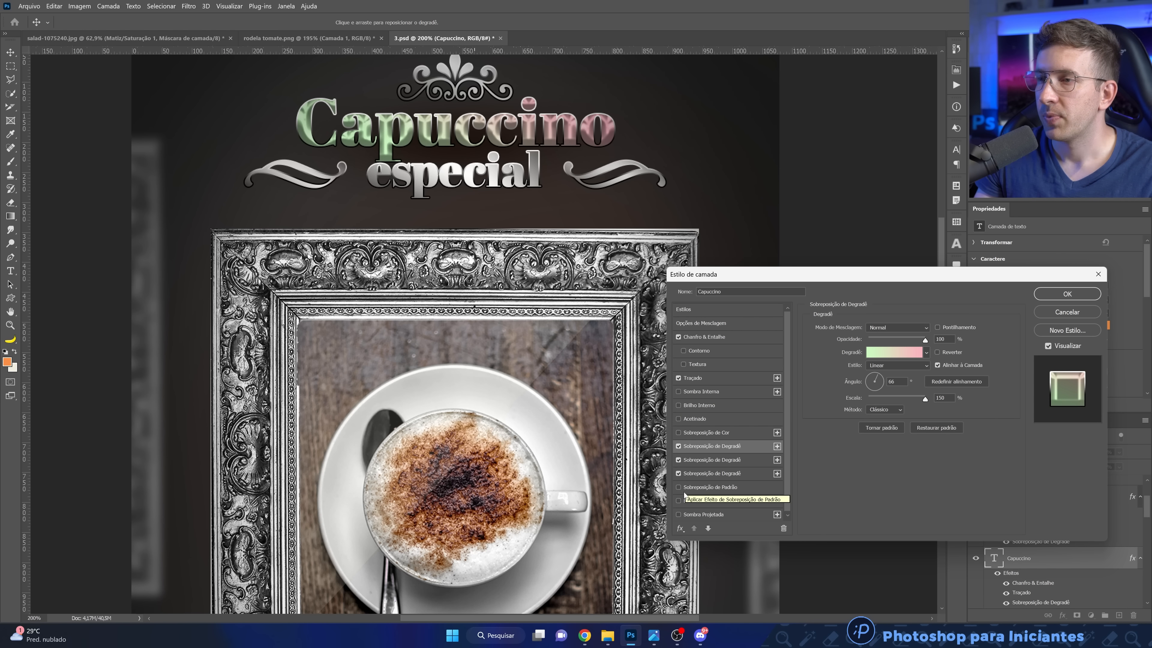
- Try an Outer Glow on the Capuccino text in Normal mode with 100% opacity and a size of 250 px
left_click(706, 501)
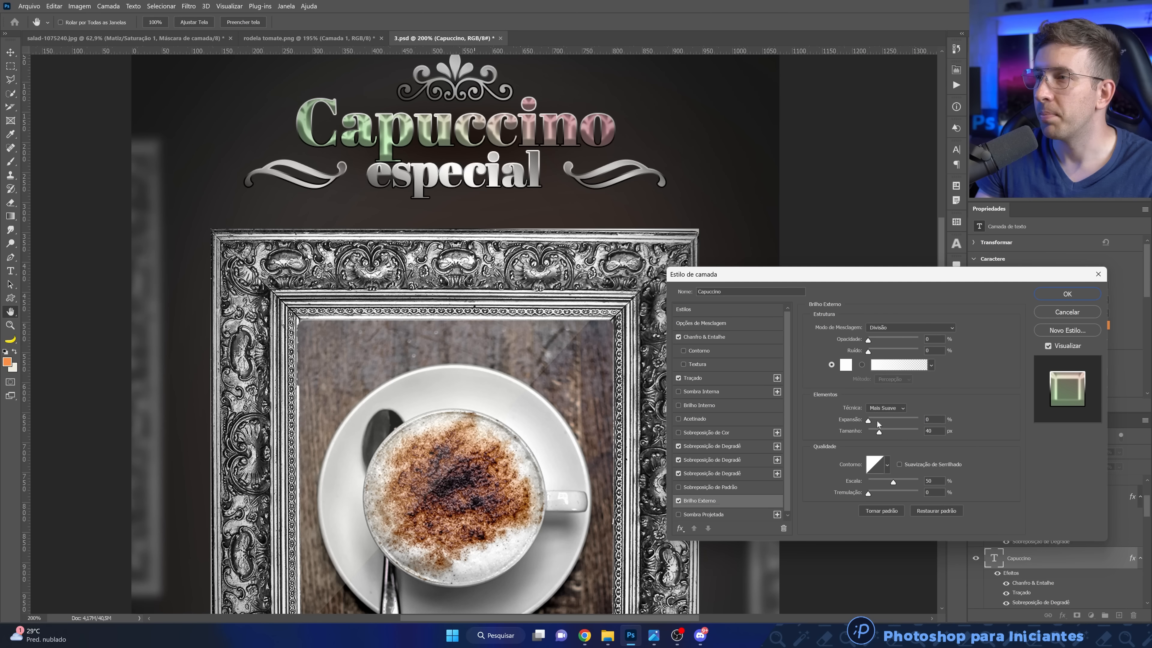
mouse_move(869, 340)
left_mouse_down()
mouse_move(886, 339)
mouse_move(863, 339)
mouse_move(875, 352)
left_mouse_up()
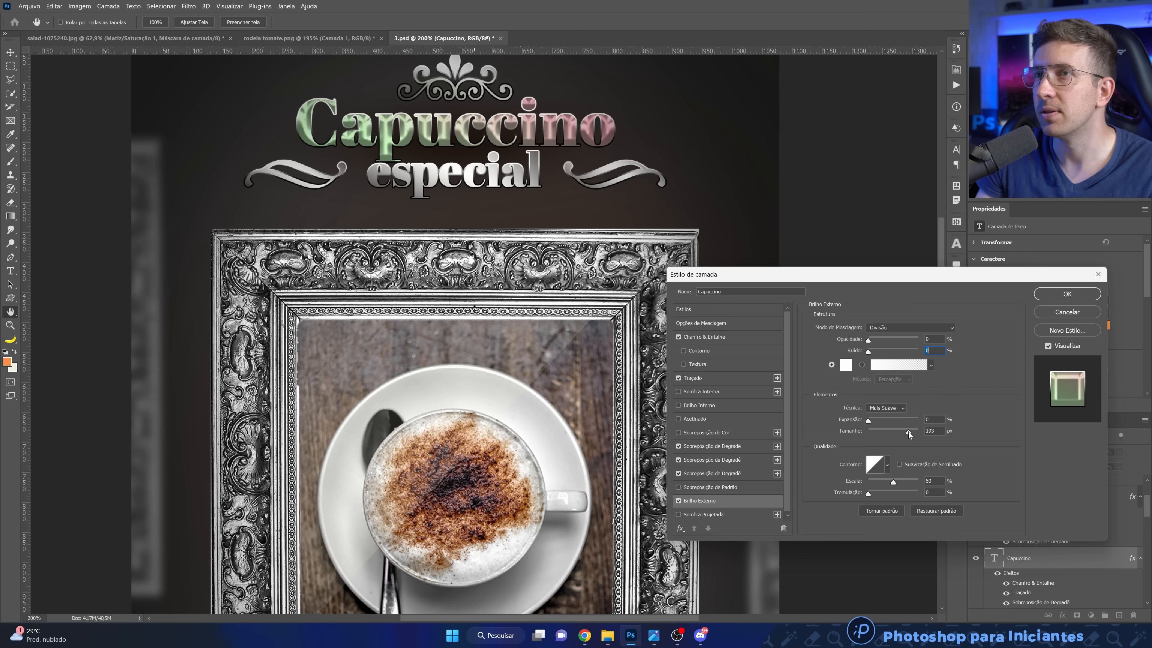
left_click(882, 328)
left_click(884, 336)
left_click_drag(869, 340, 918, 340)
left_click_drag(909, 432, 924, 431)
- Try glow colour 00ff2a with a 34% spread, and discard all the layer style changes
left_click(847, 366)
left_click(880, 440)
left_click_drag(860, 368, 884, 329)
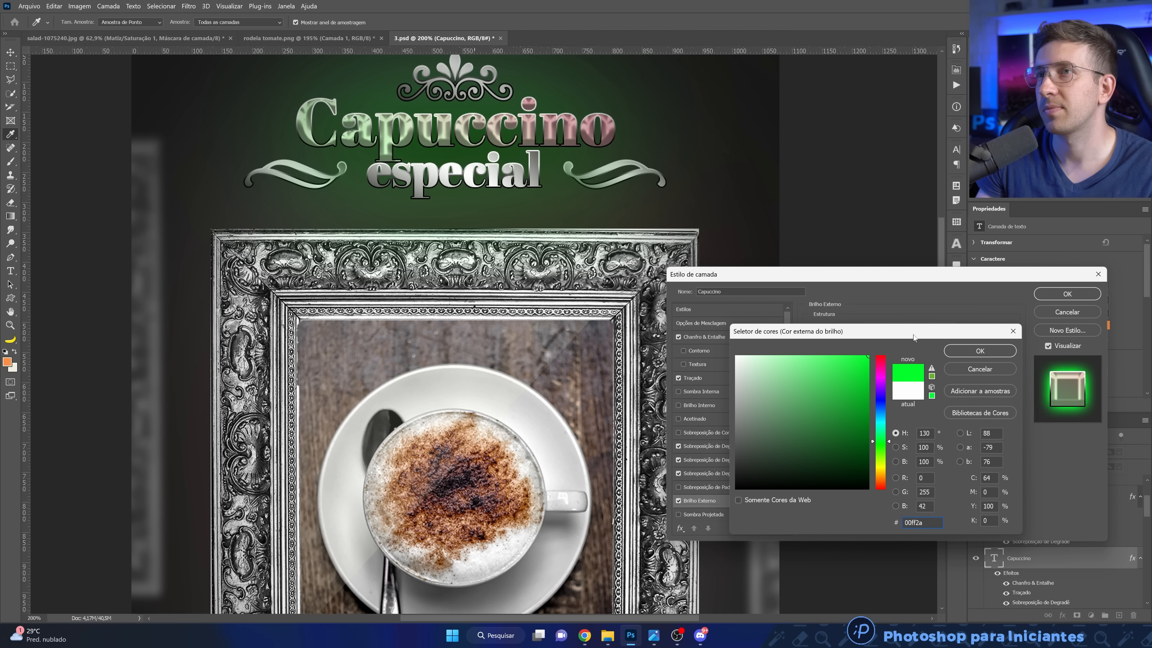
left_click(979, 351)
left_click_drag(869, 421, 885, 421)
left_click_drag(425, 251, 410, 377)
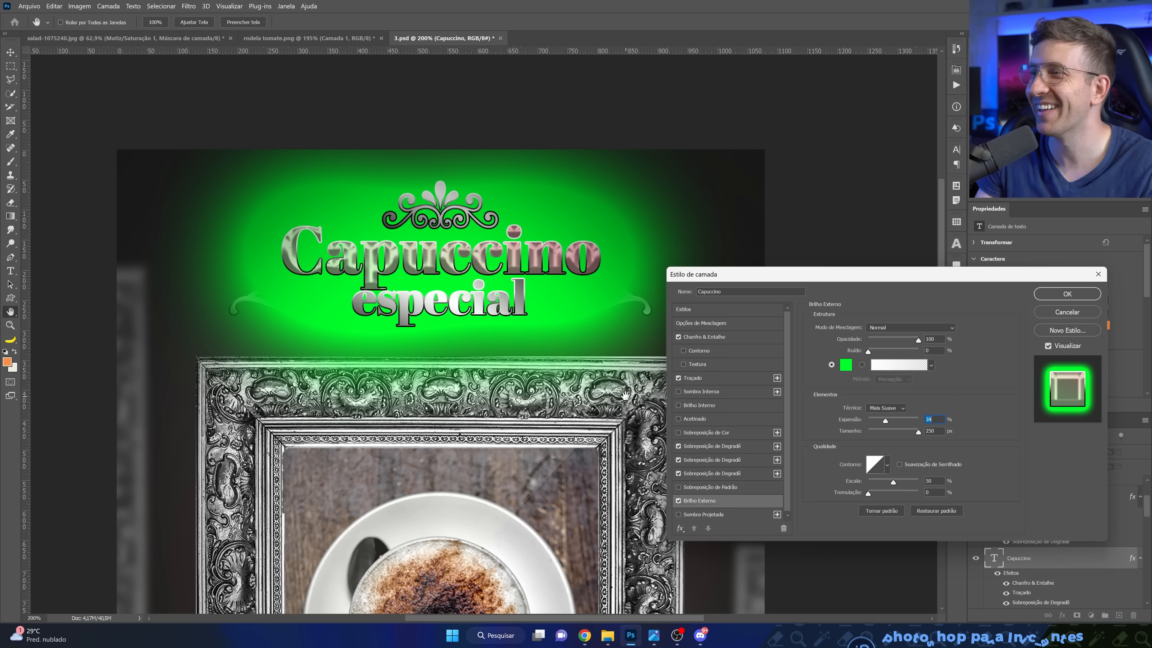
key("Escape")
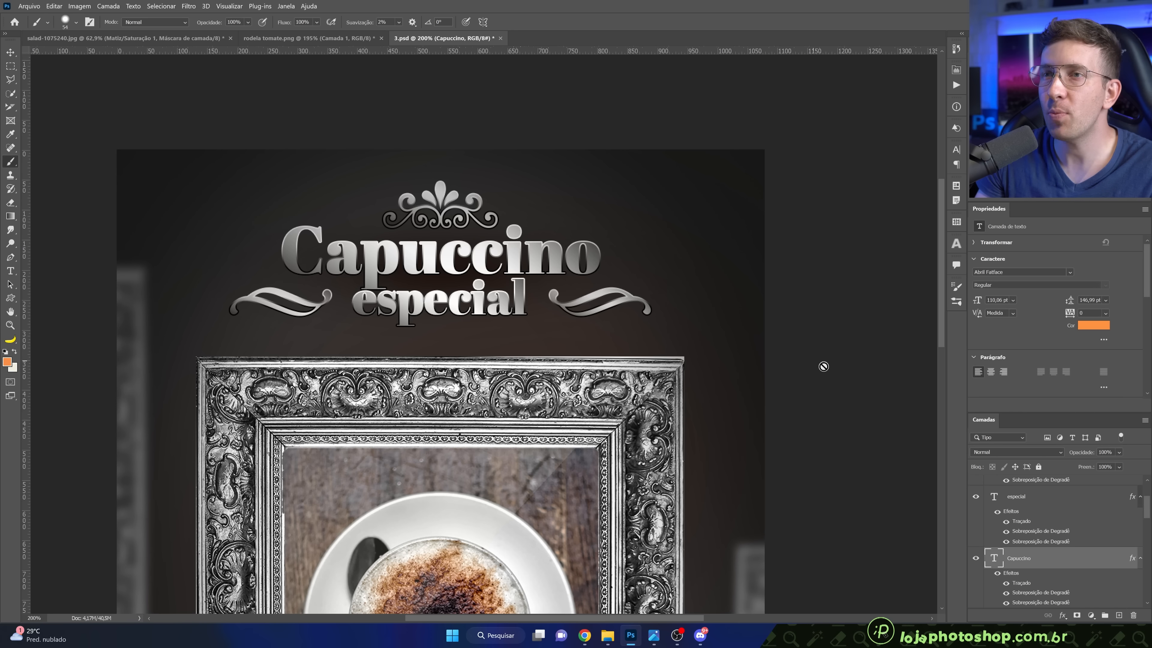
double_click(1051, 568)
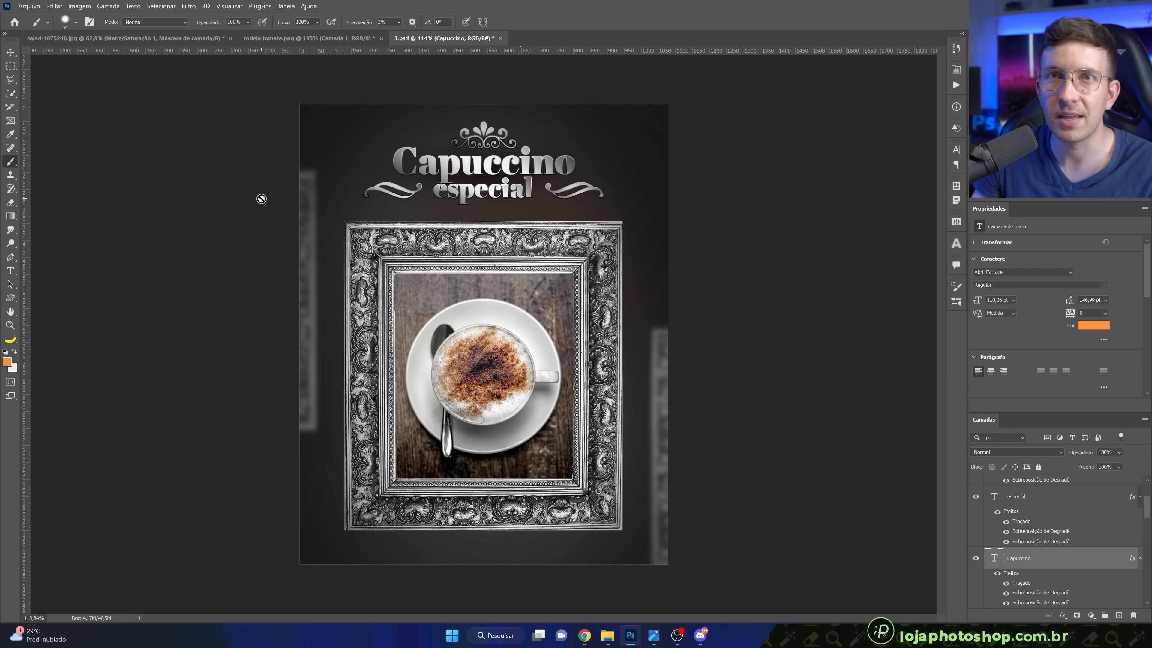
- Examine the file types offered by Save As for the poster and cancel without saving
left_click(29, 6)
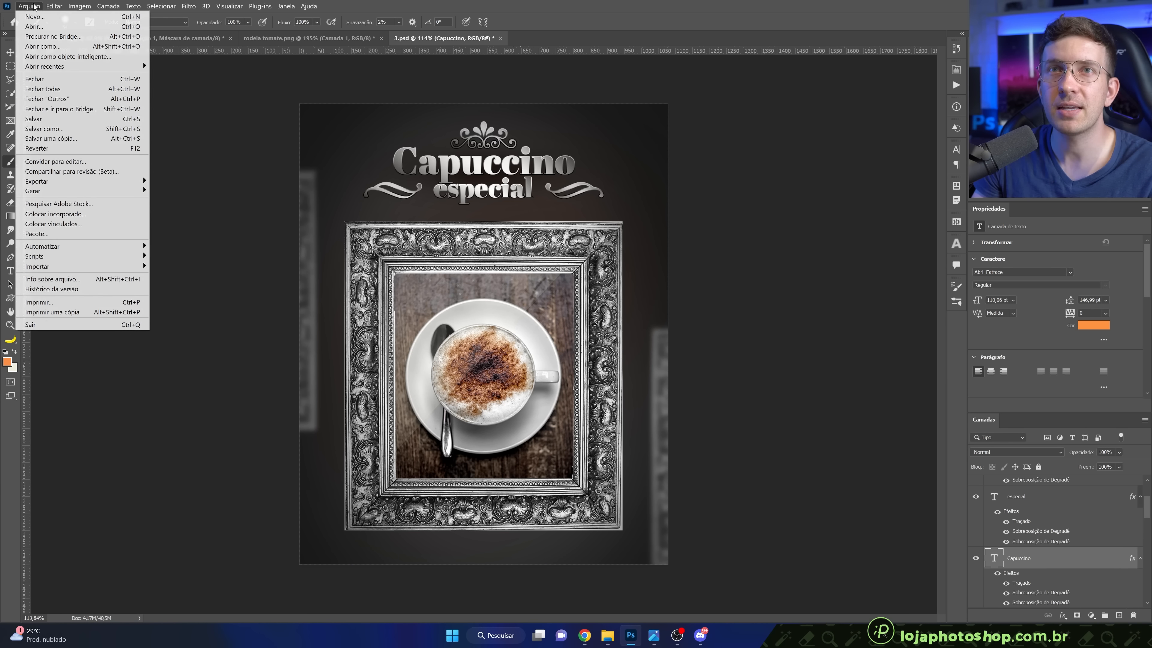
left_click(95, 133)
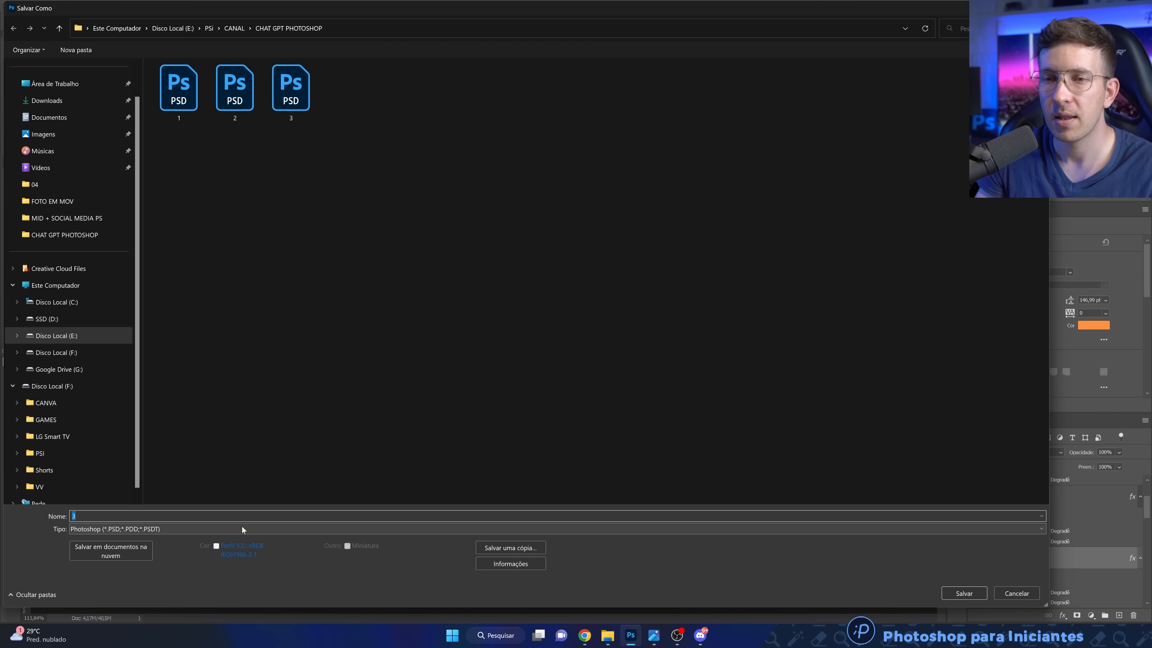
left_click(254, 527)
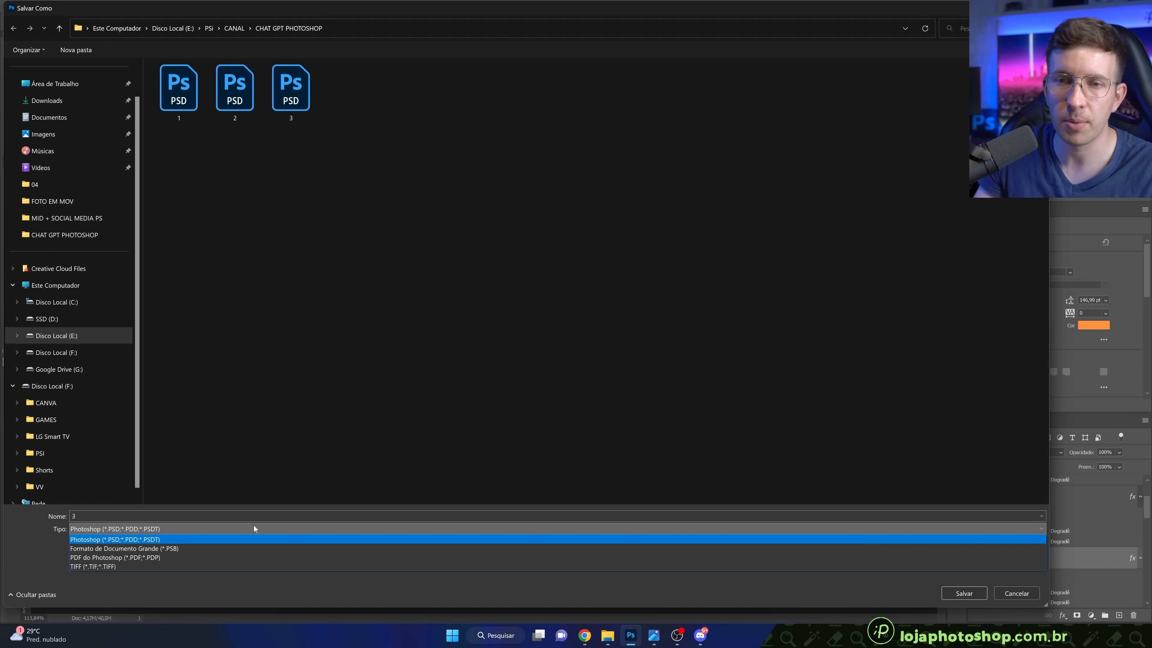
left_click(492, 412)
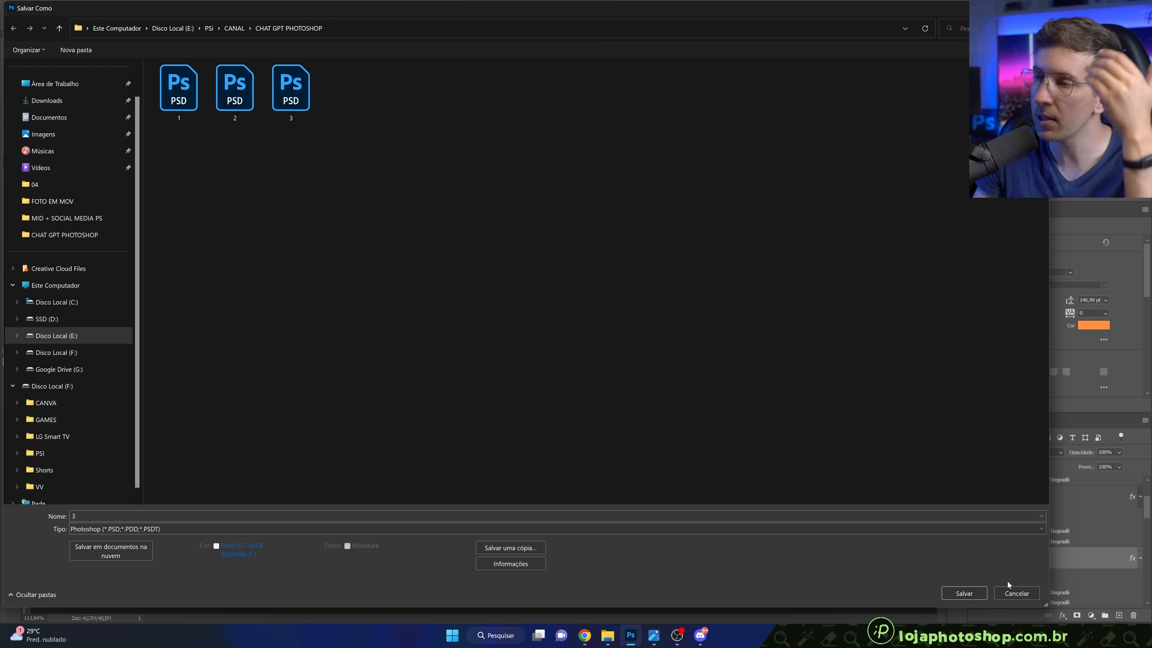
left_click(1014, 593)
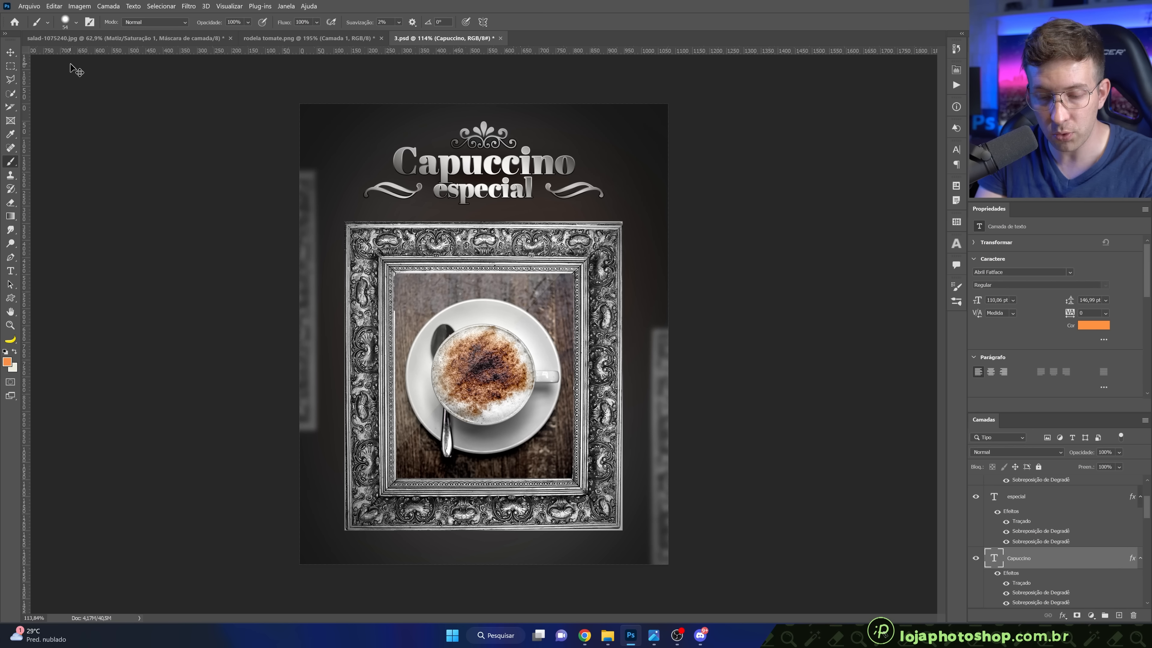
- Examine the Export As settings for the poster in PNG format and cancel the export
key("ctrl+alt+shift+w")
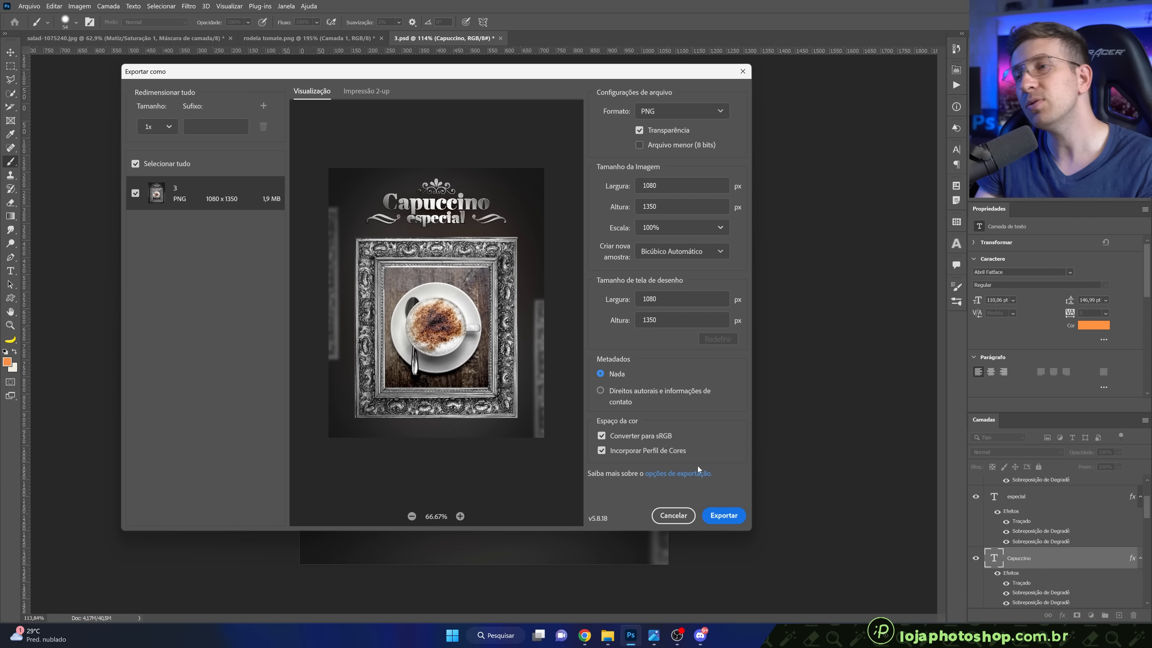
left_click(682, 515)
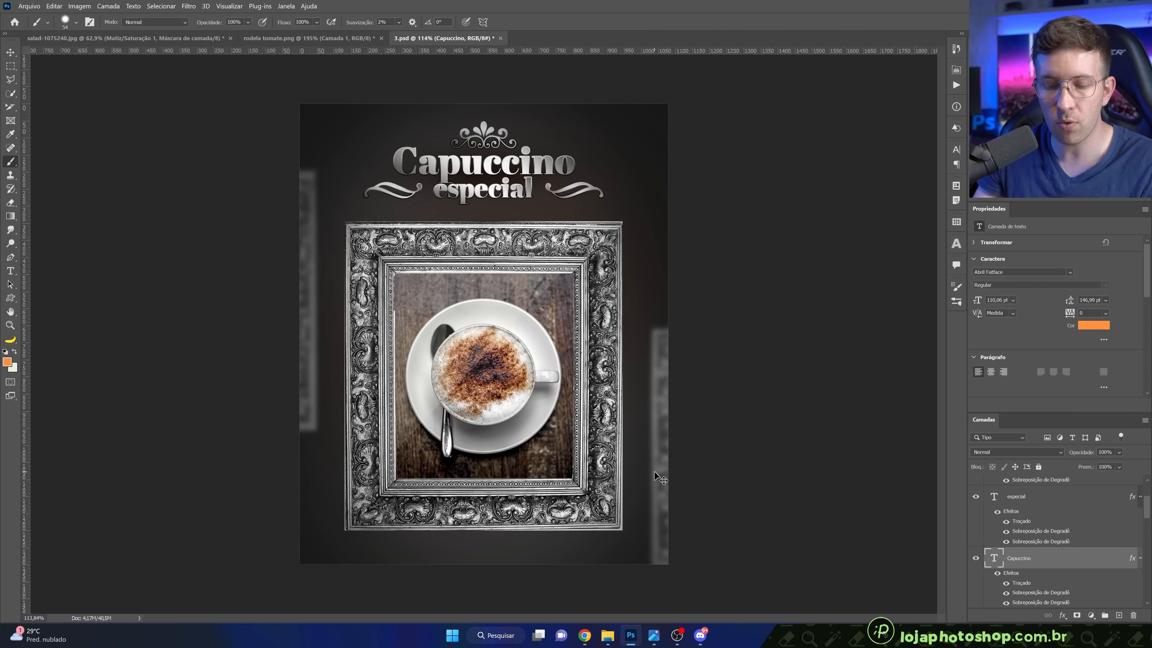
- Start saving the poster under Save As with the file type set to Photoshop PDF
key("ctrl+shift+s")
left_click(323, 529)
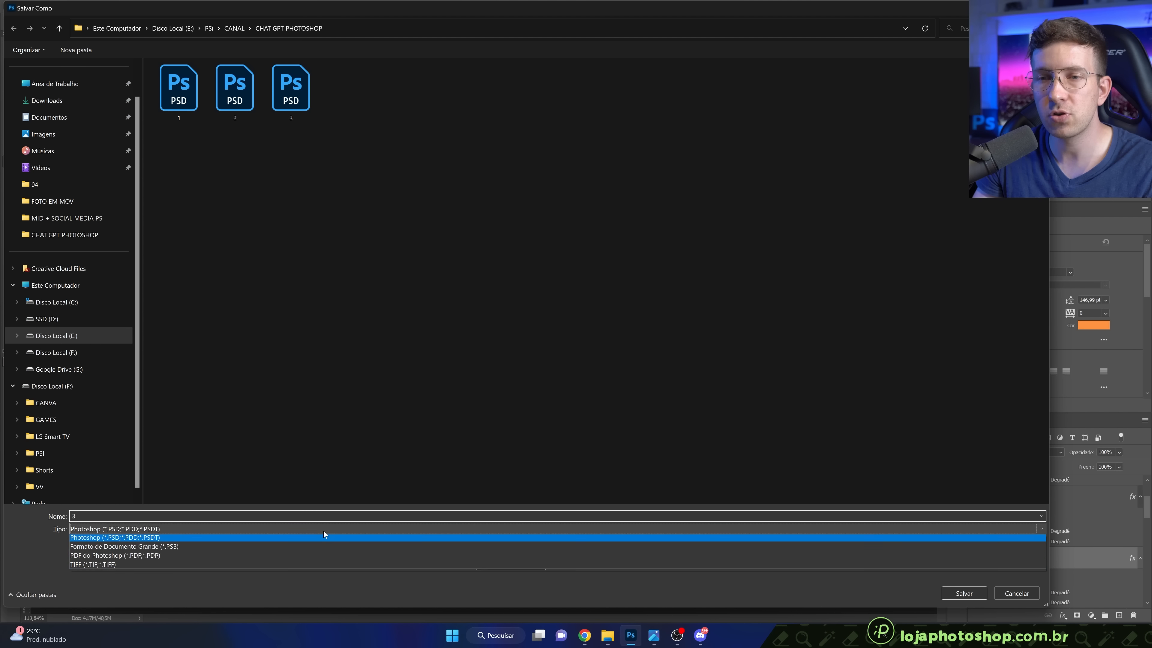
left_click(310, 555)
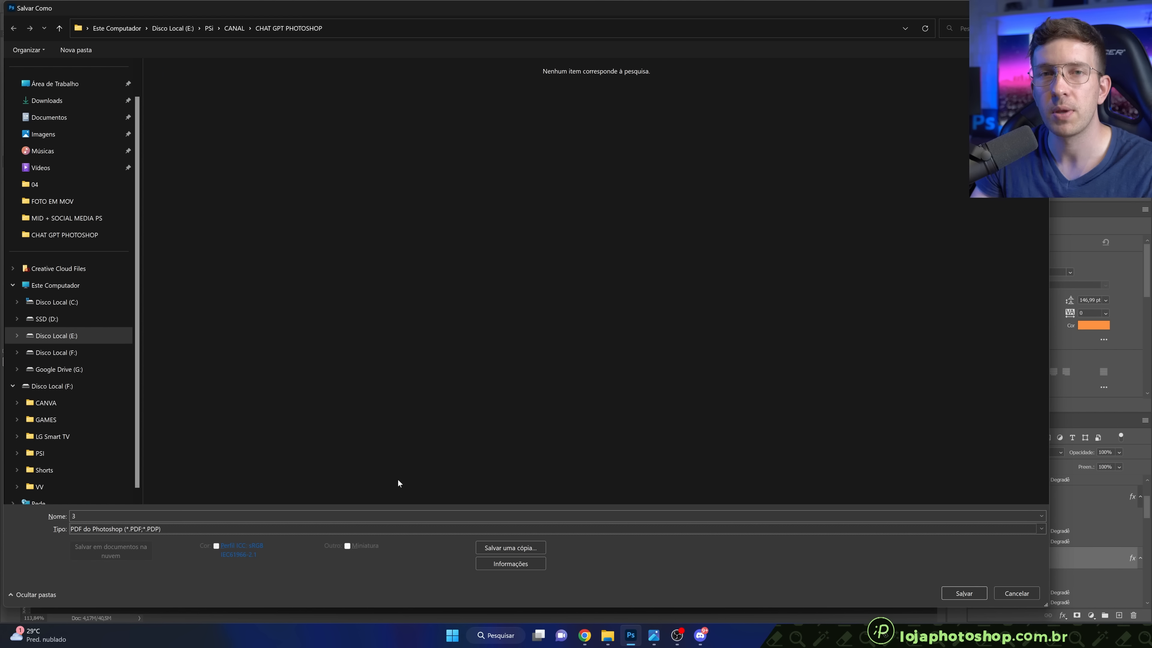